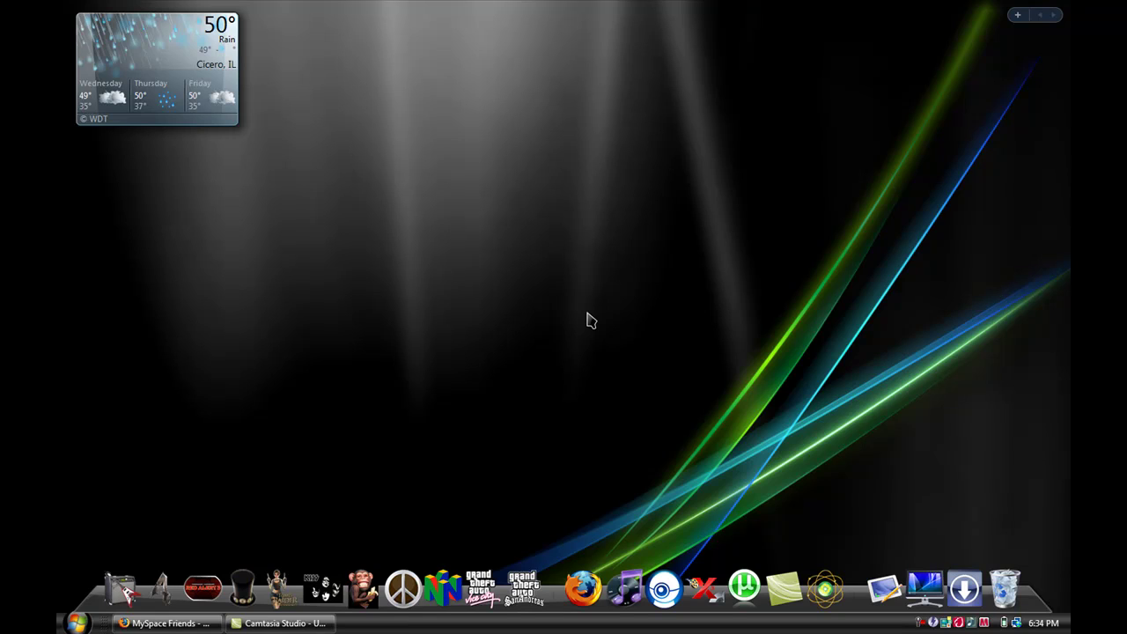
- Close the MySpace Friends window and launch Firefox from the dock
right_click(210, 624)
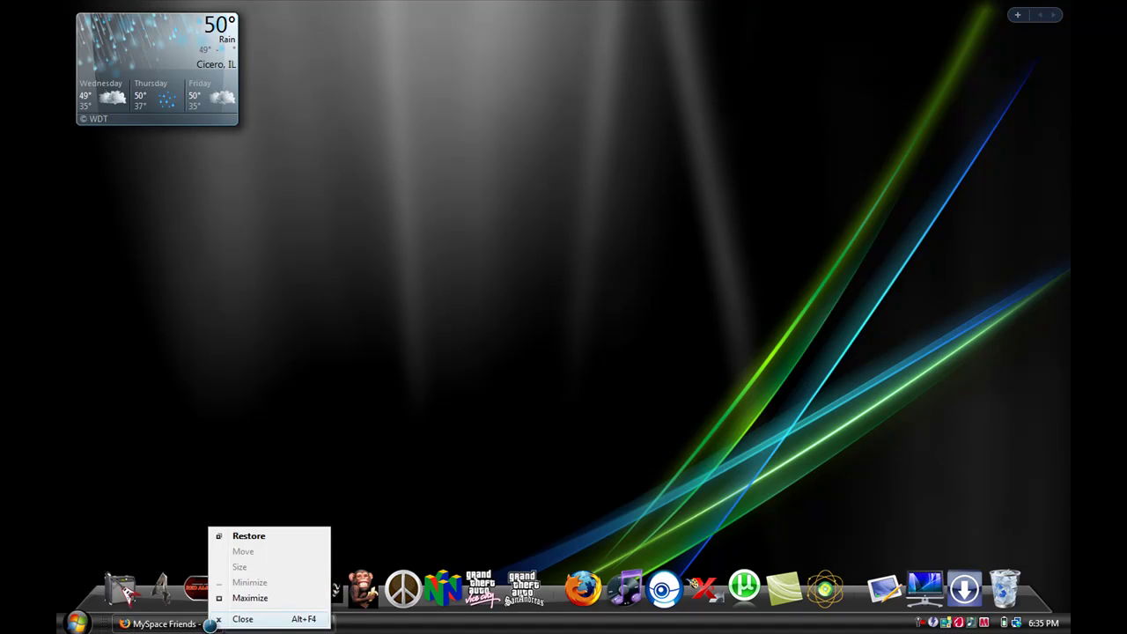
left_click(212, 620)
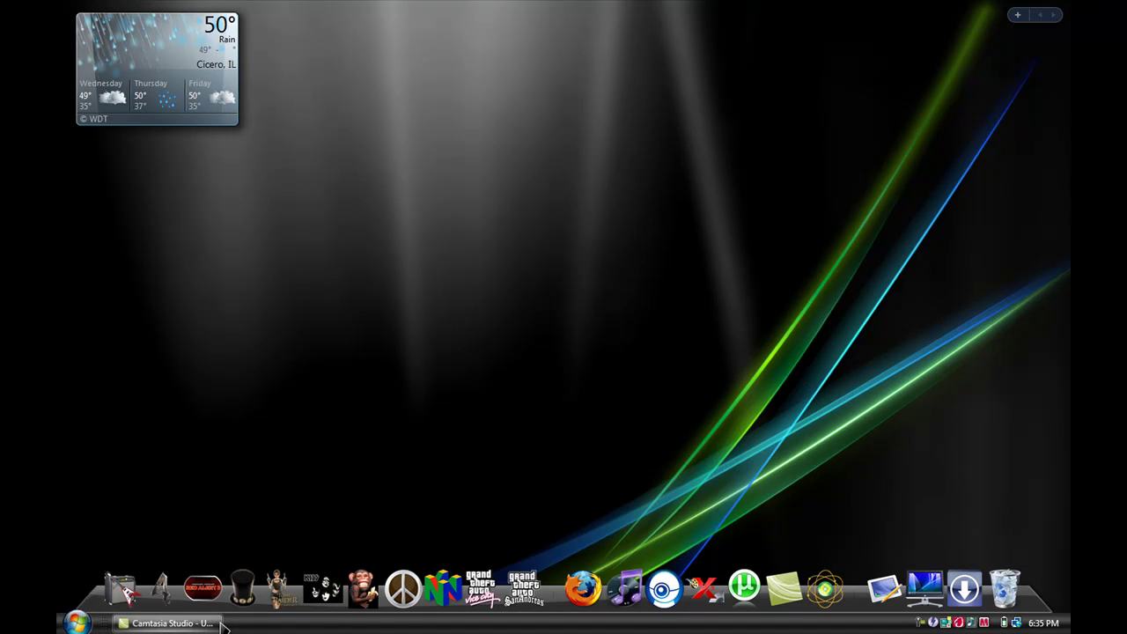
left_click(583, 577)
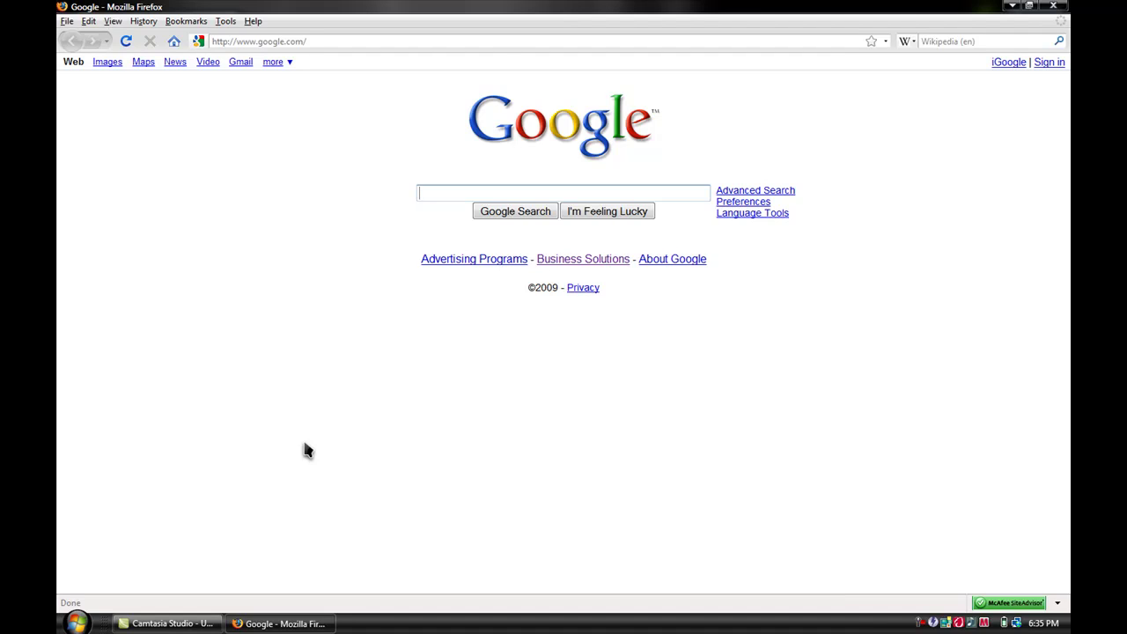
- Google 'mozilla firefox addons' via the suggestion and open the Firefox Add-ons result
type("mozz")
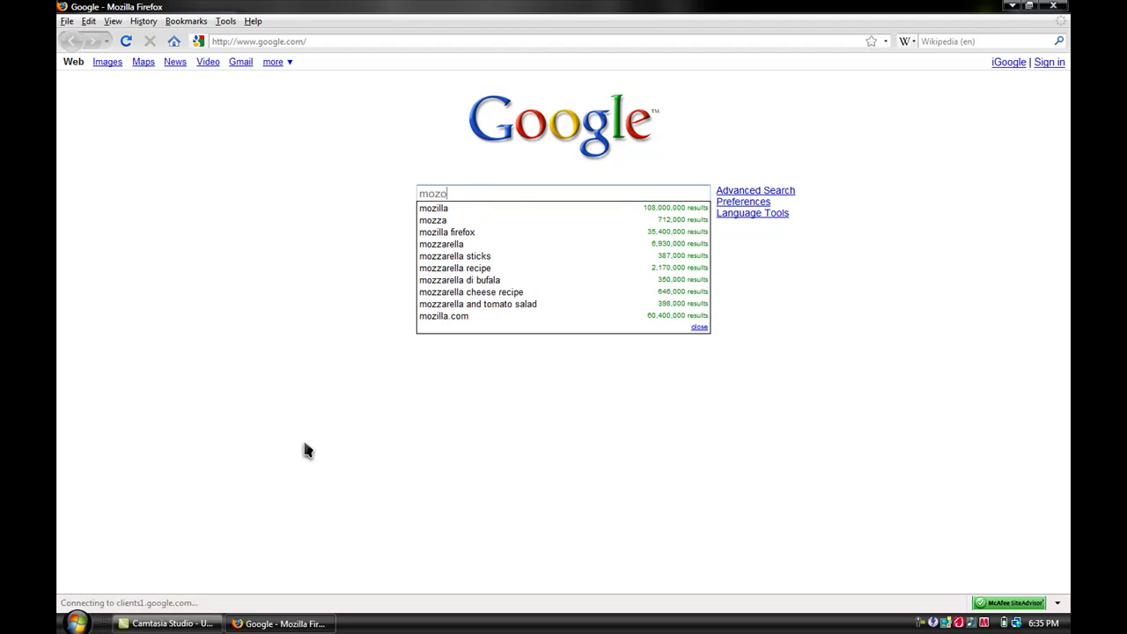
key("BackSpace")
type("illa")
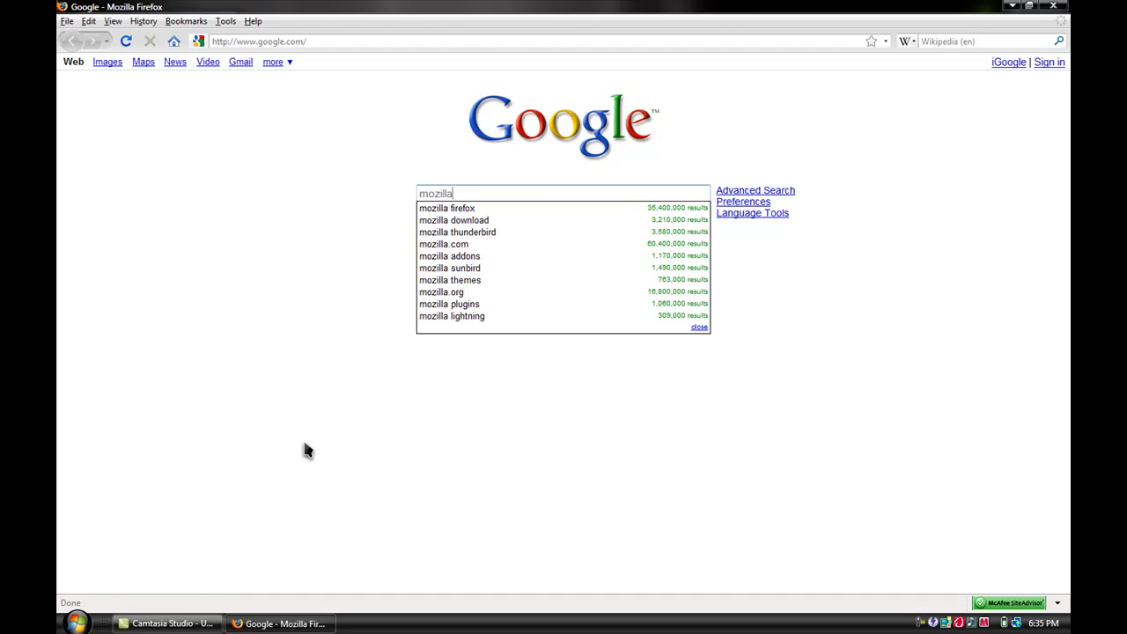
key("Down")
key("Down")
key("Down")
key("Down")
key("Down")
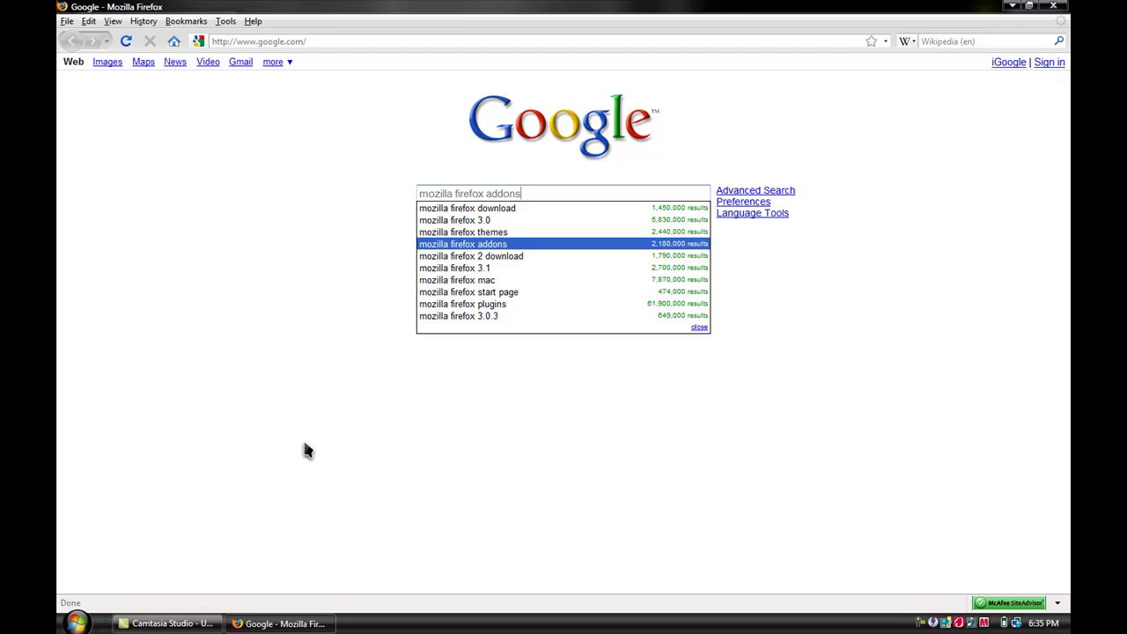
key("Return")
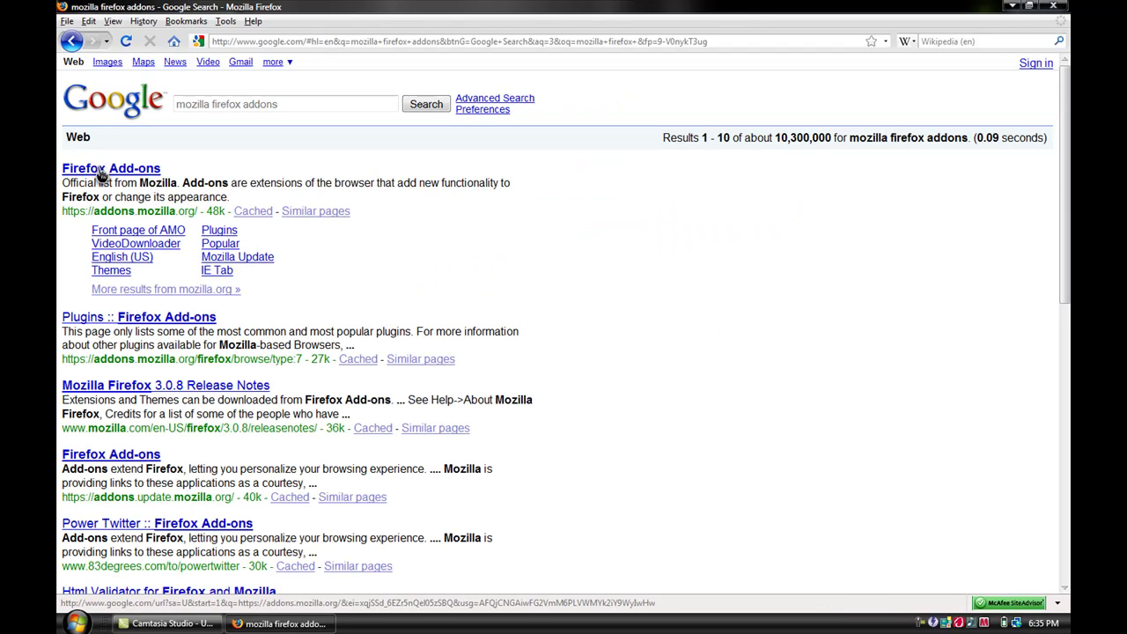
left_click(105, 176)
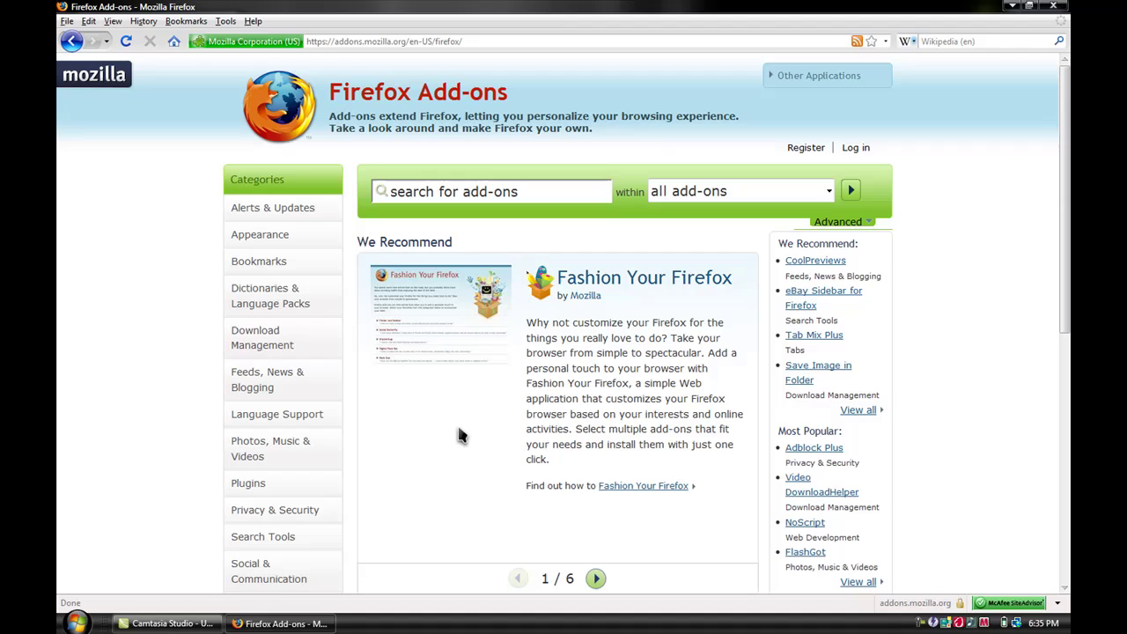
- Search add-ons for 'Splash', then start and cancel installing the Splash! add-on
left_click(522, 189)
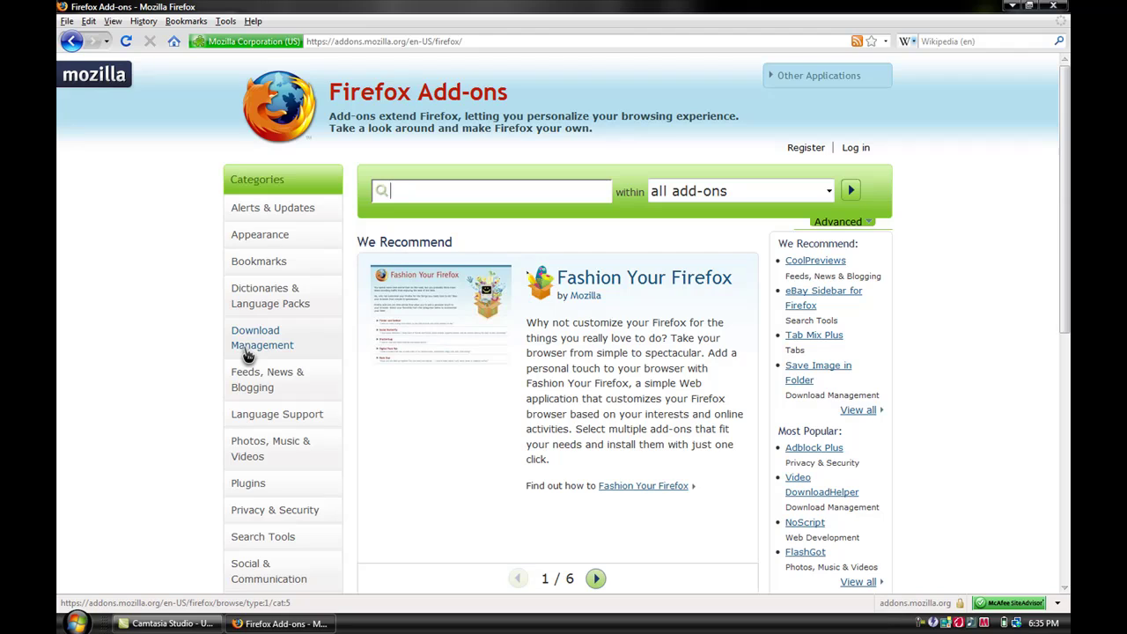
type("Splash")
key("Return")
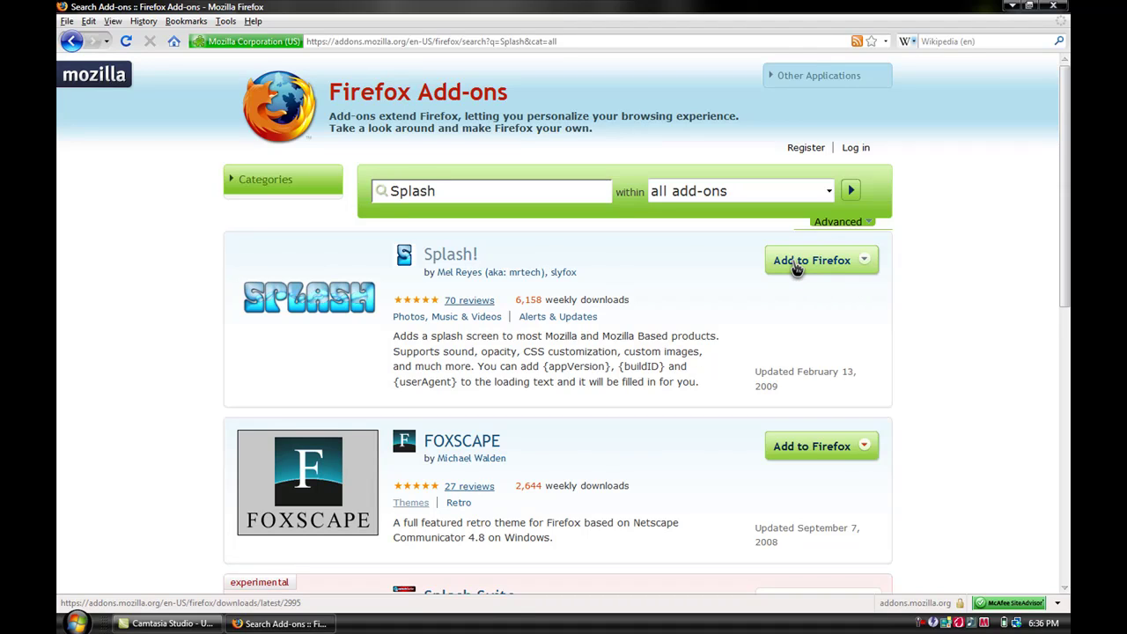
left_click(797, 268)
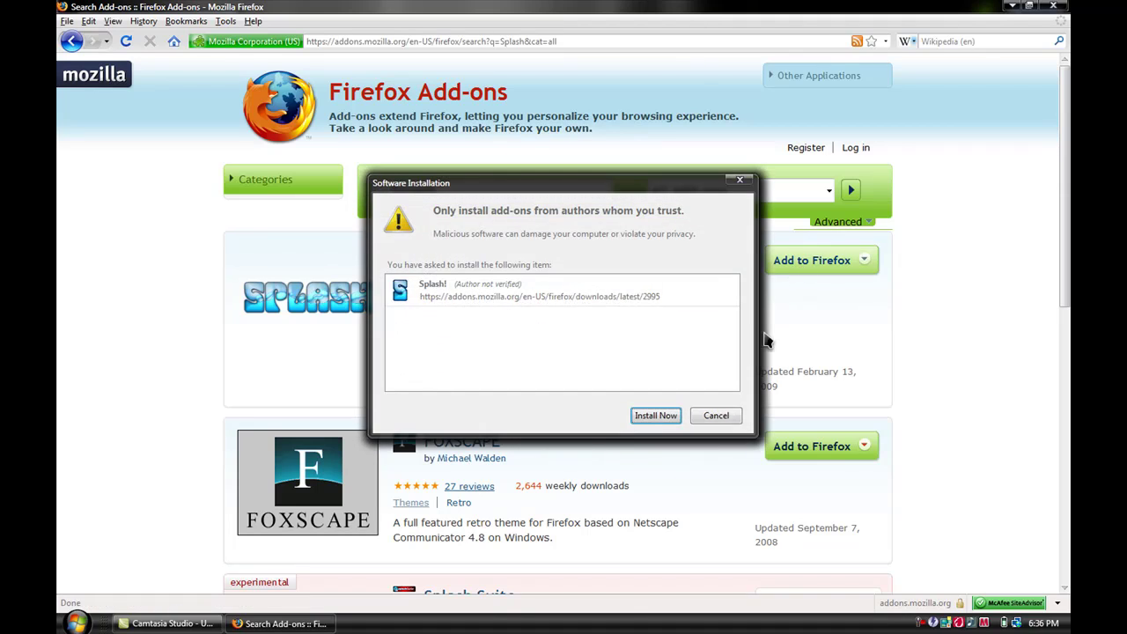
left_click(718, 416)
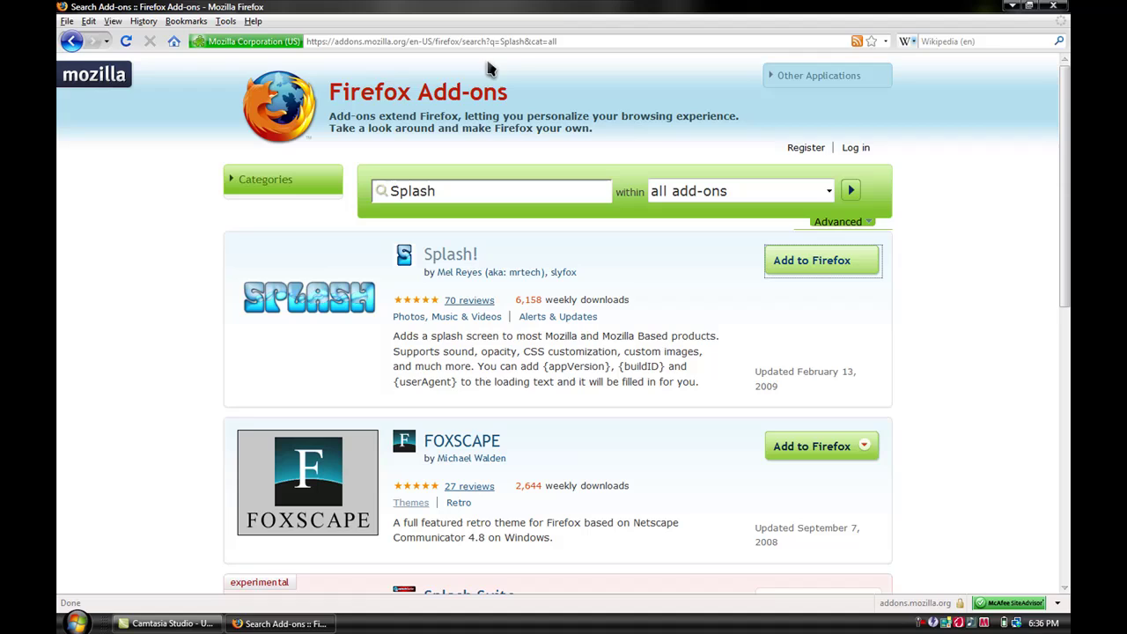
- Go to the deviantART site using the address bar history
left_click(581, 42)
type("www")
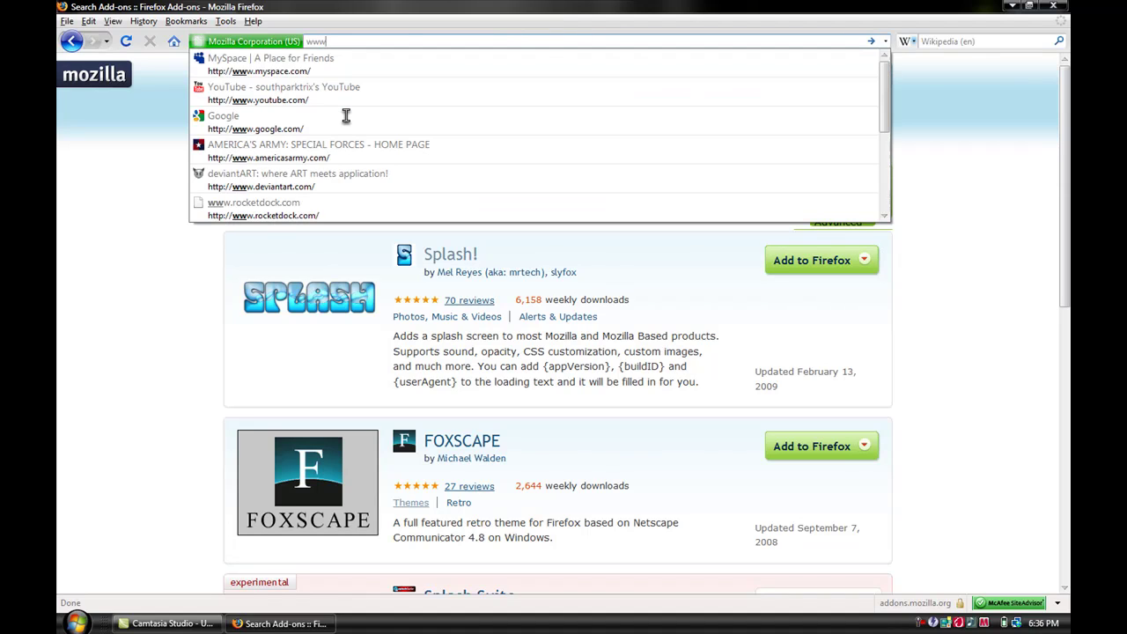
key("Down")
key("Down")
key("Down")
key("Down")
key("Down")
key("Return")
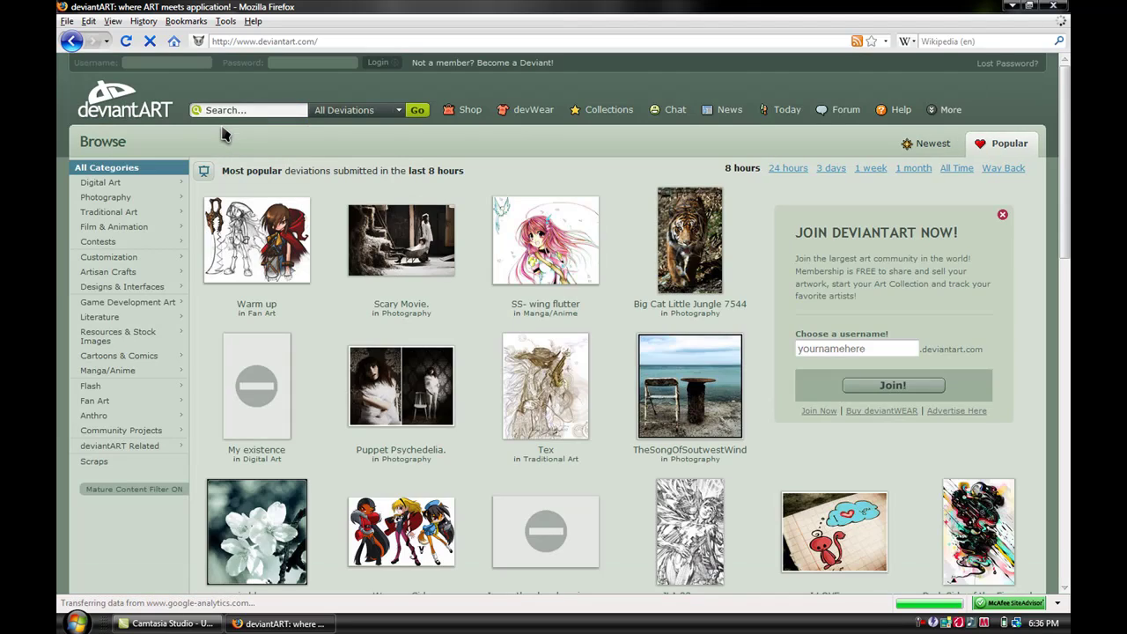
- Browse Customization > Skins & Themes > Web Browsers > Mozilla > Mozilla Splash Screens, sorted by All Time
left_click(108, 258)
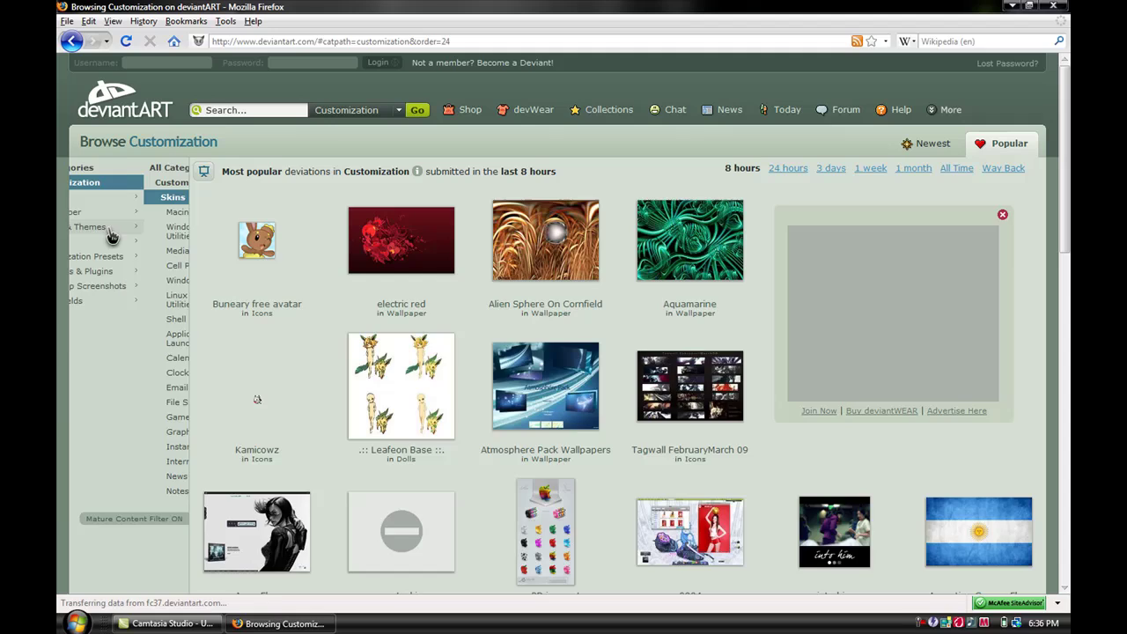
left_click(112, 230)
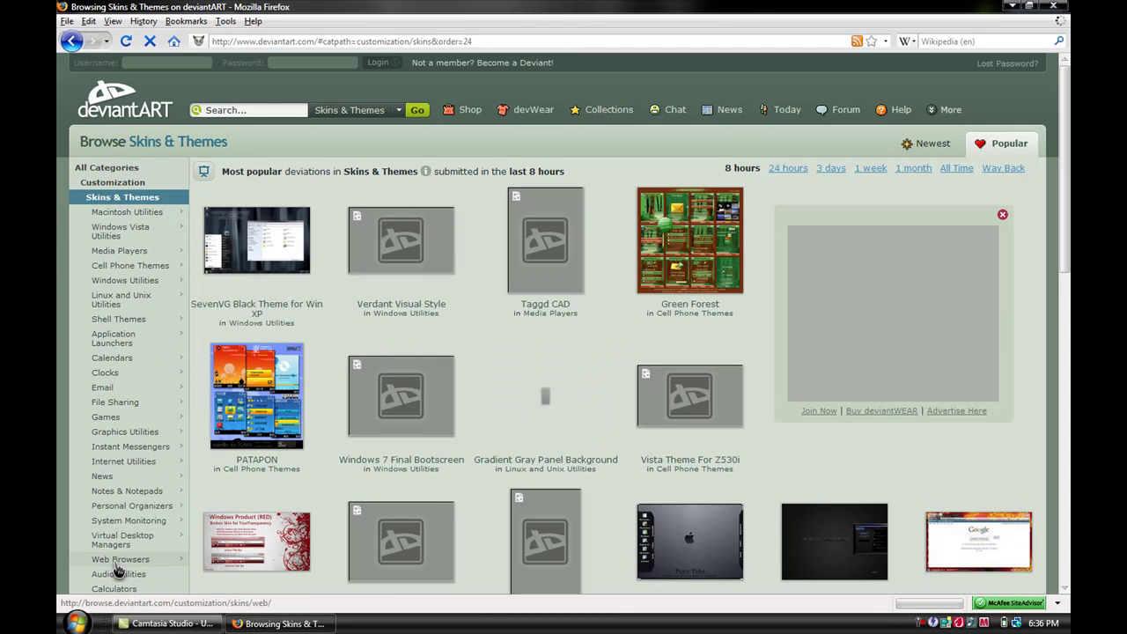
left_click(118, 562)
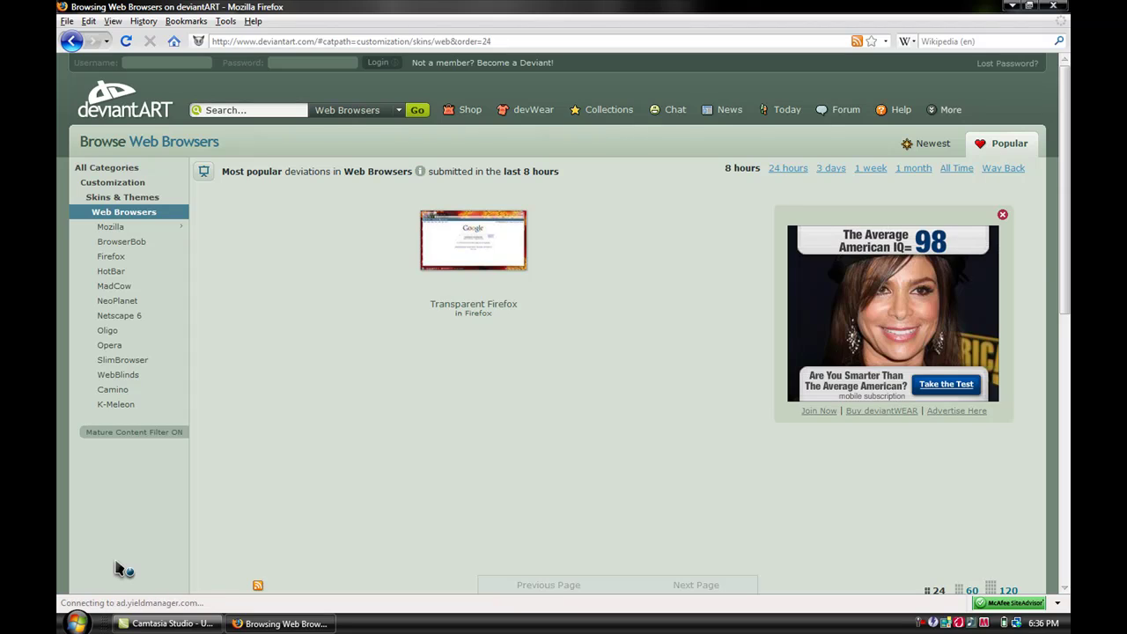
left_click(115, 259)
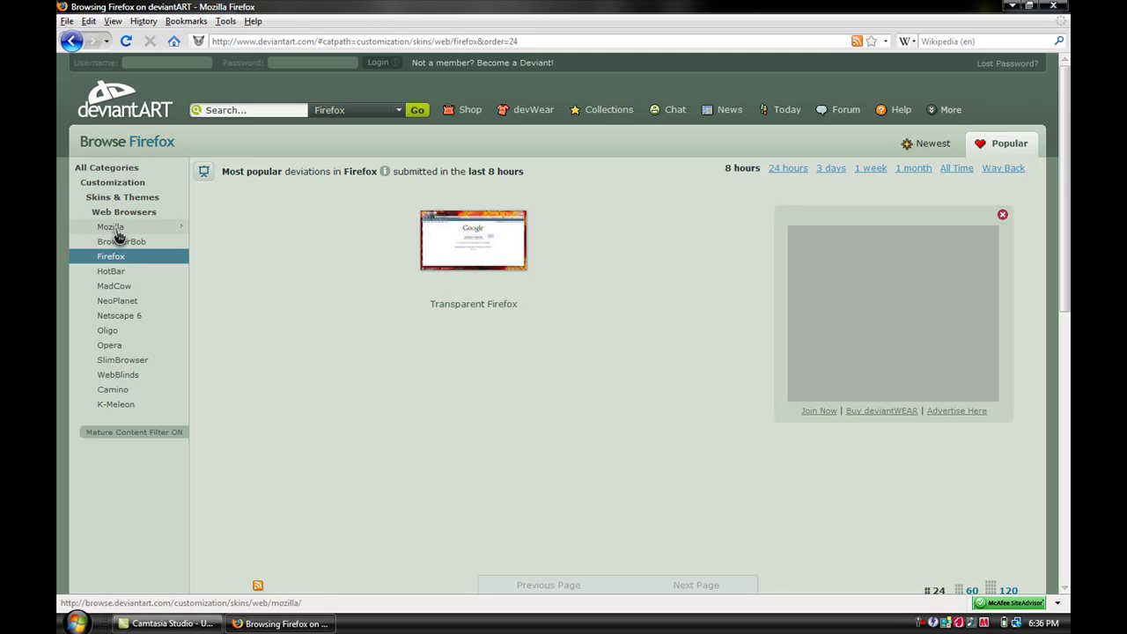
left_click(115, 231)
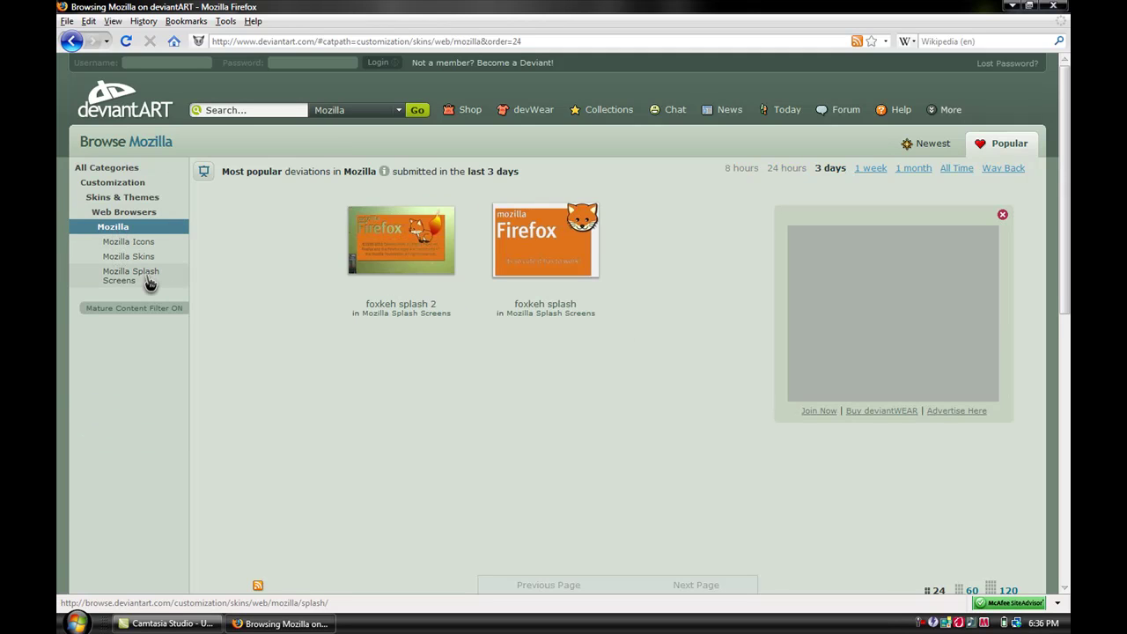
left_click(148, 280)
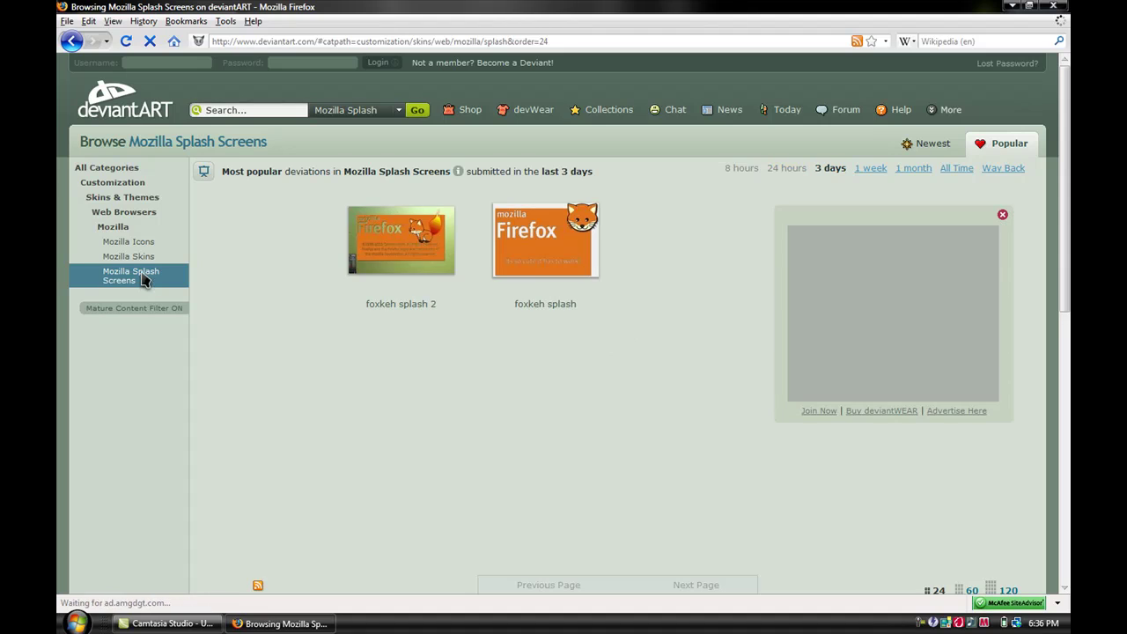
left_click(955, 171)
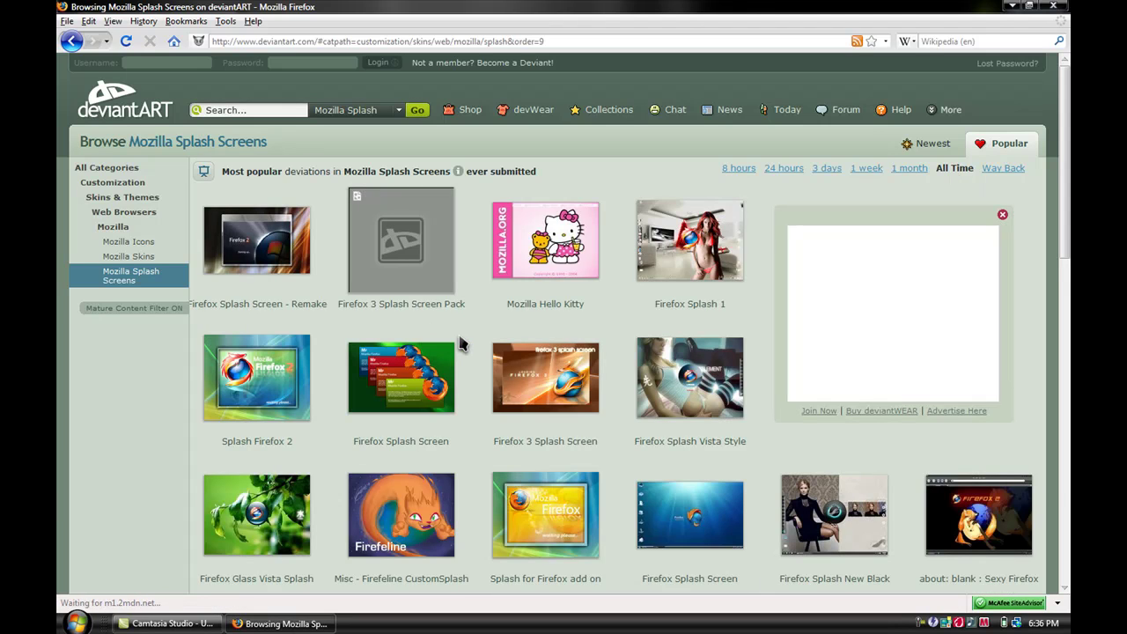
scroll(458, 343, "down", 3)
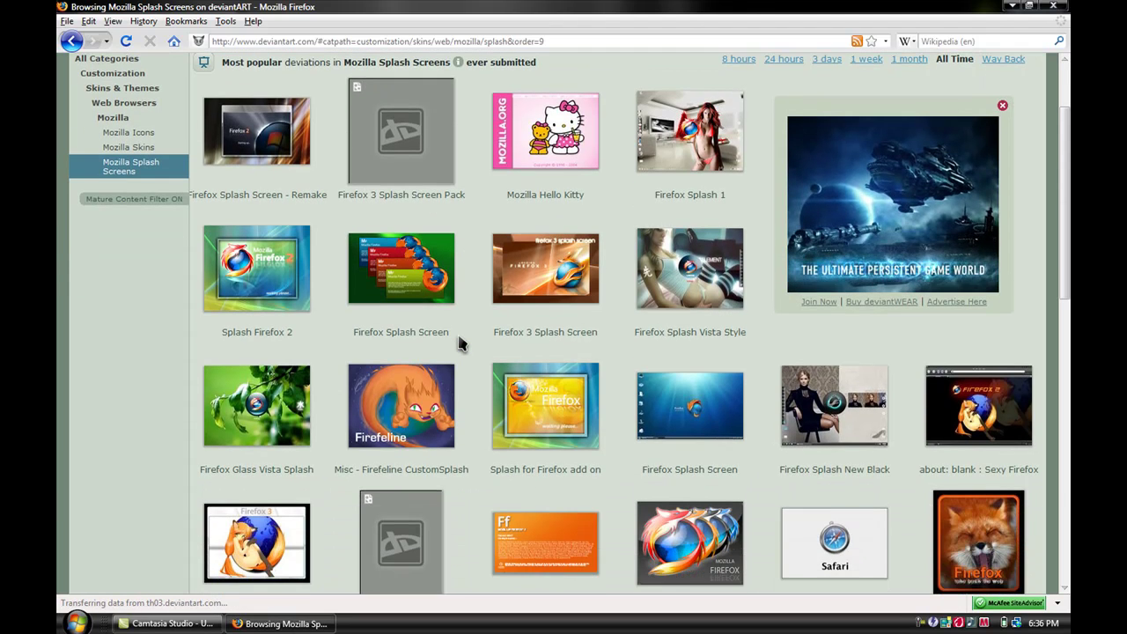
scroll(458, 344, "down", 2)
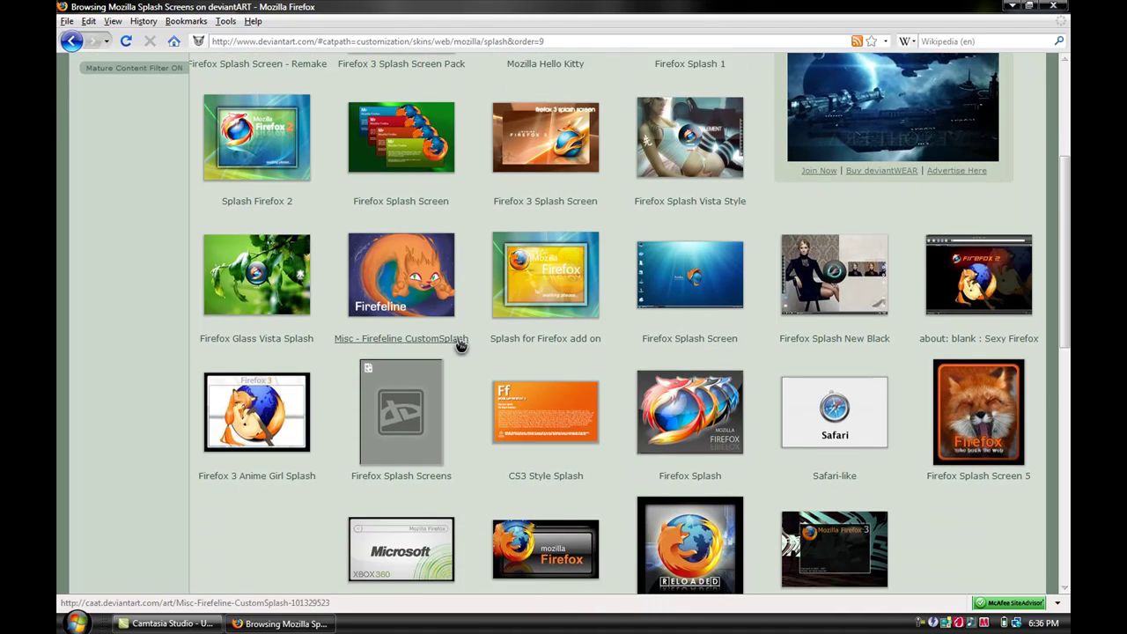
scroll(457, 343, "down", 2)
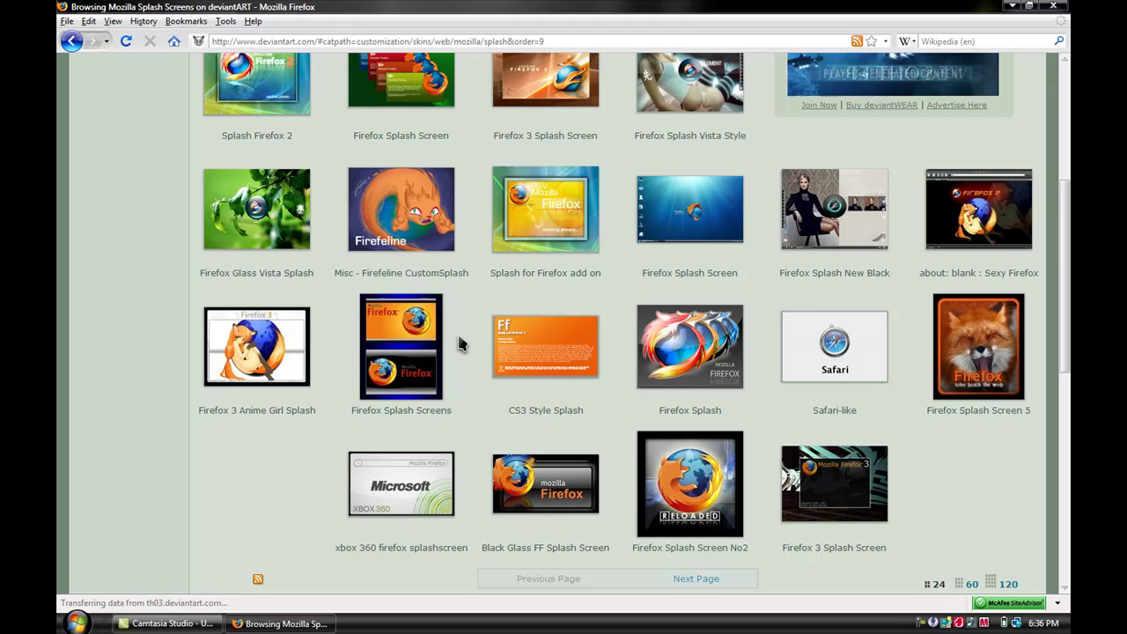
scroll(458, 343, "down", 1)
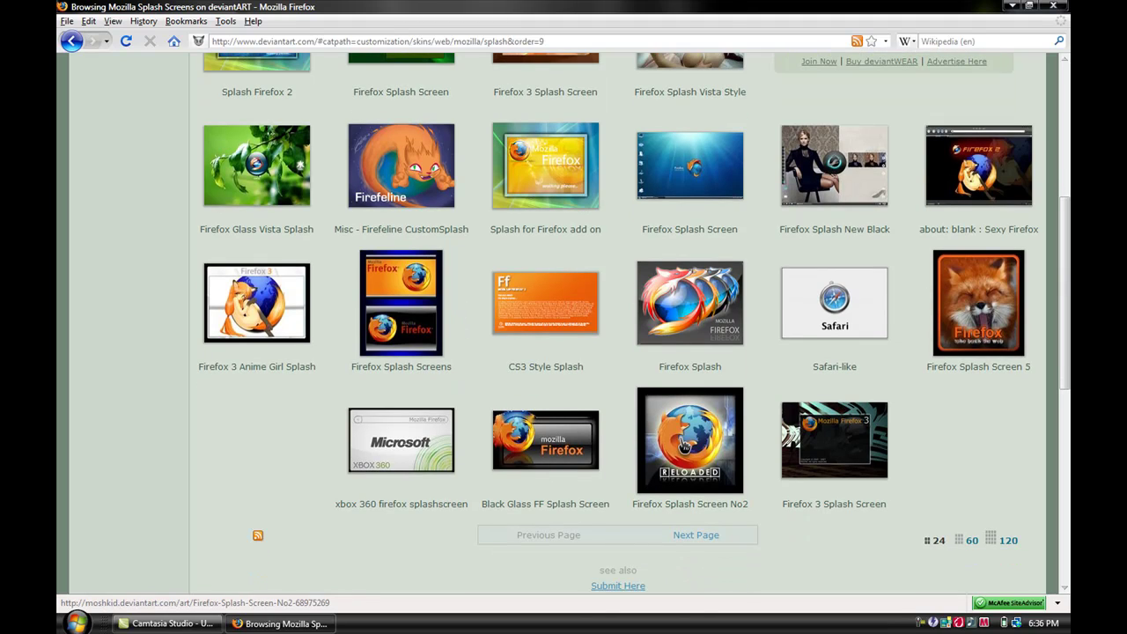
- View the full-size Firefox Splash Screen No2 image, return to its page, and minimize Firefox
left_click(656, 427)
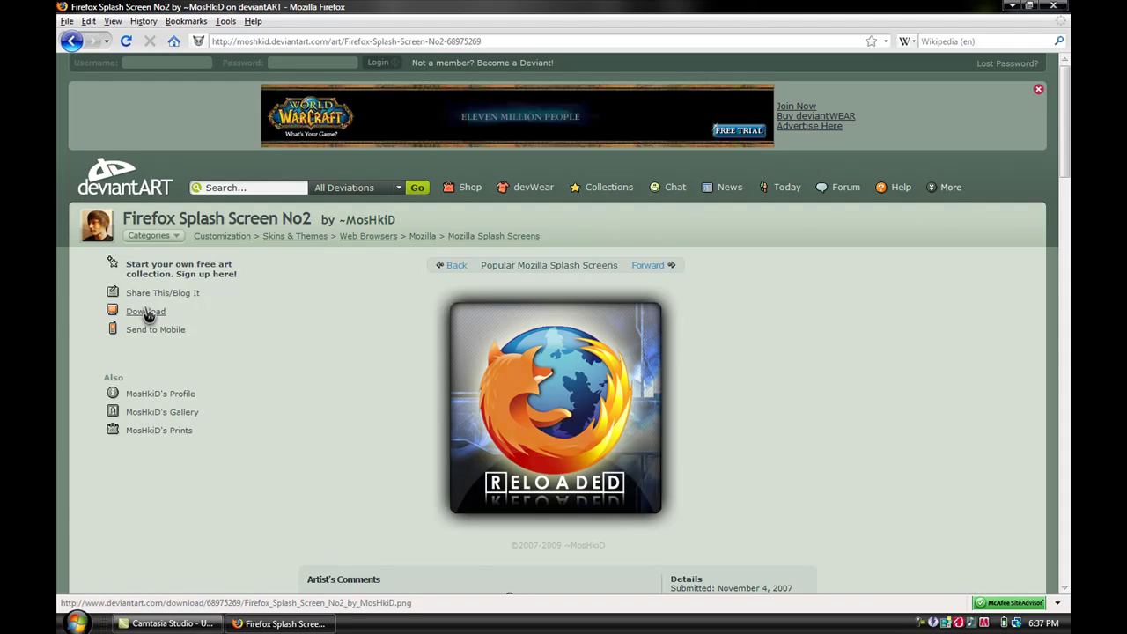
left_click(145, 312)
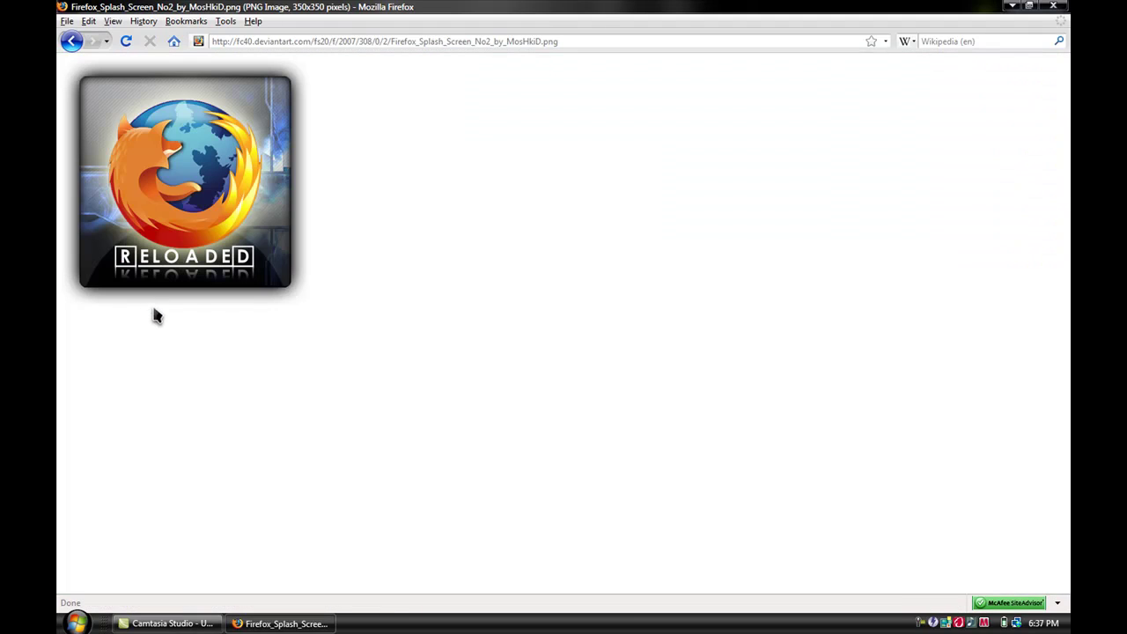
right_click(157, 225)
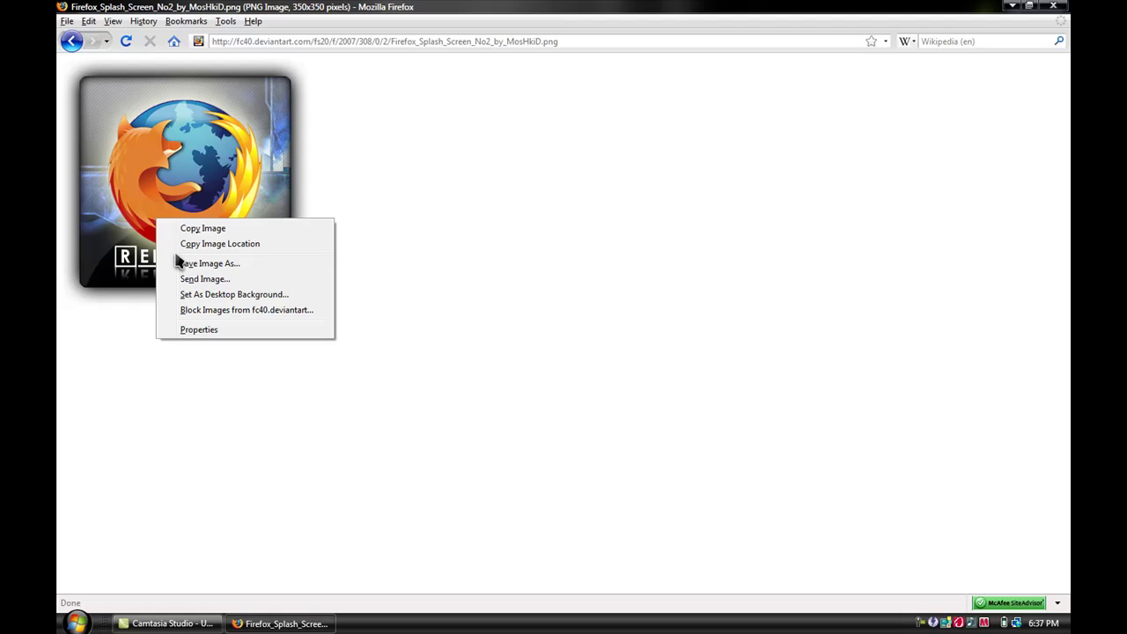
left_click(416, 253)
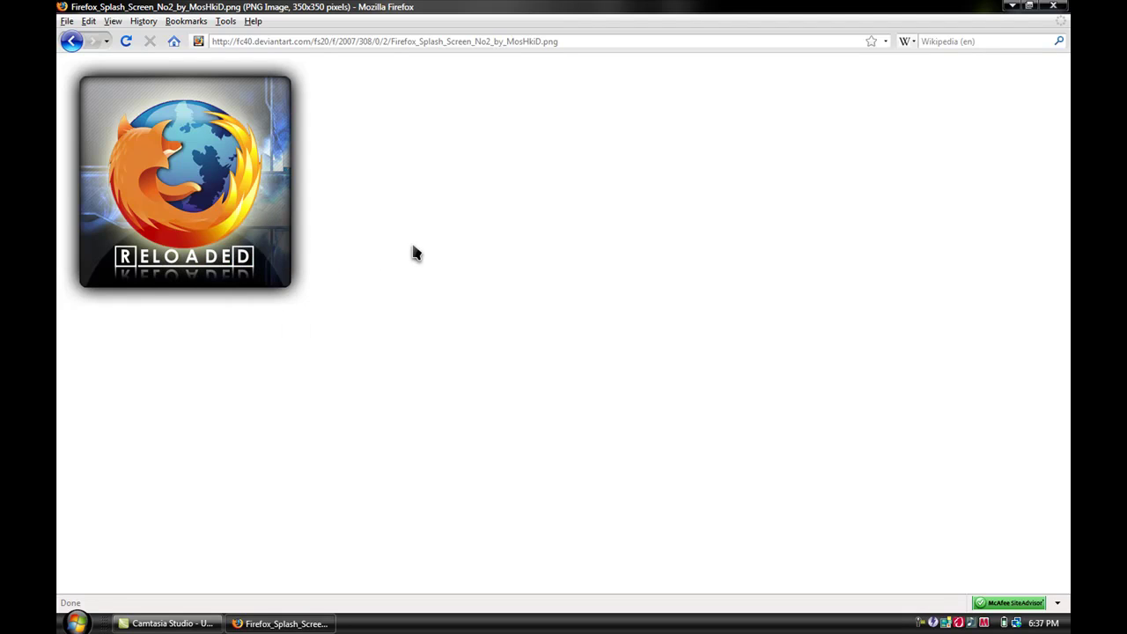
left_click(72, 41)
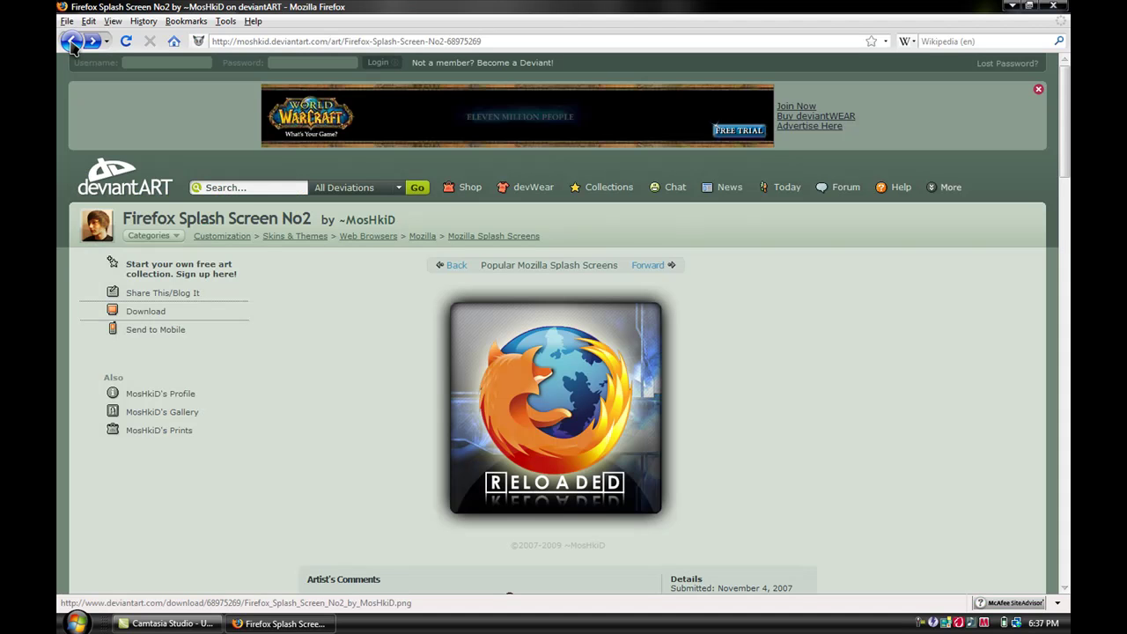
left_click(1013, 5)
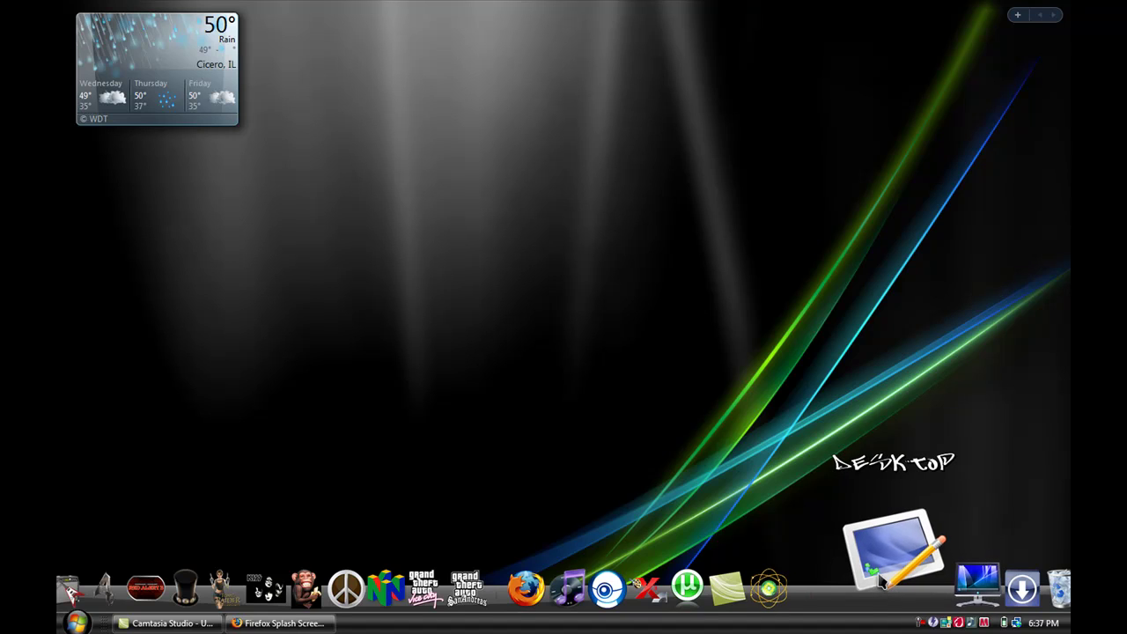
- In a new tab, open 4shared's Startup-Sounds folder and preview Windows Vista.mp3
left_click(280, 623)
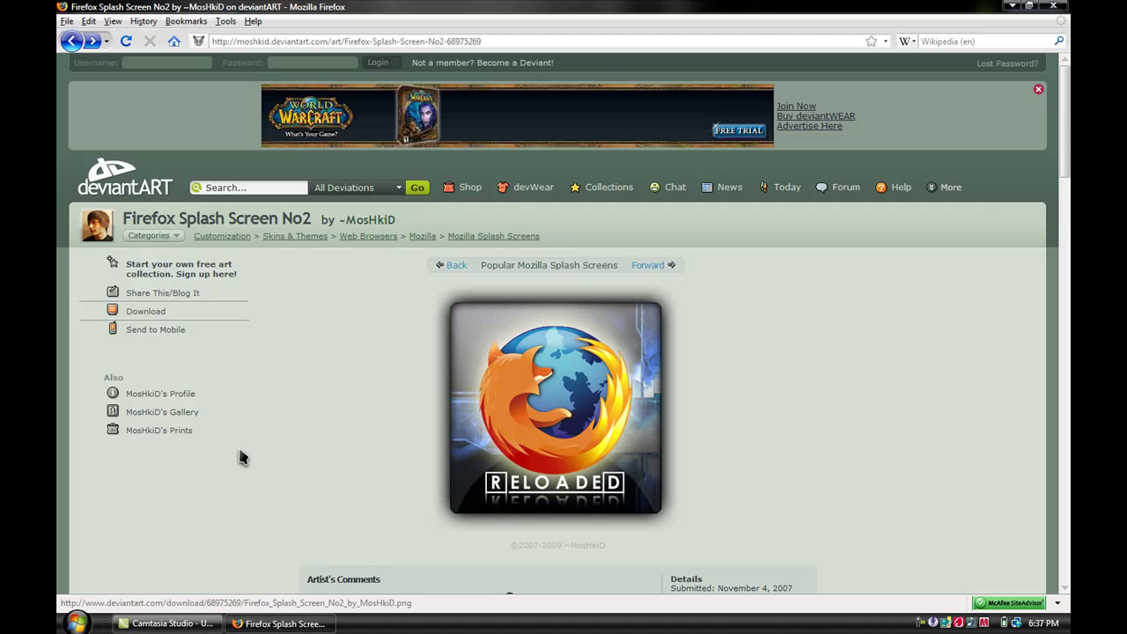
key("ctrl+t")
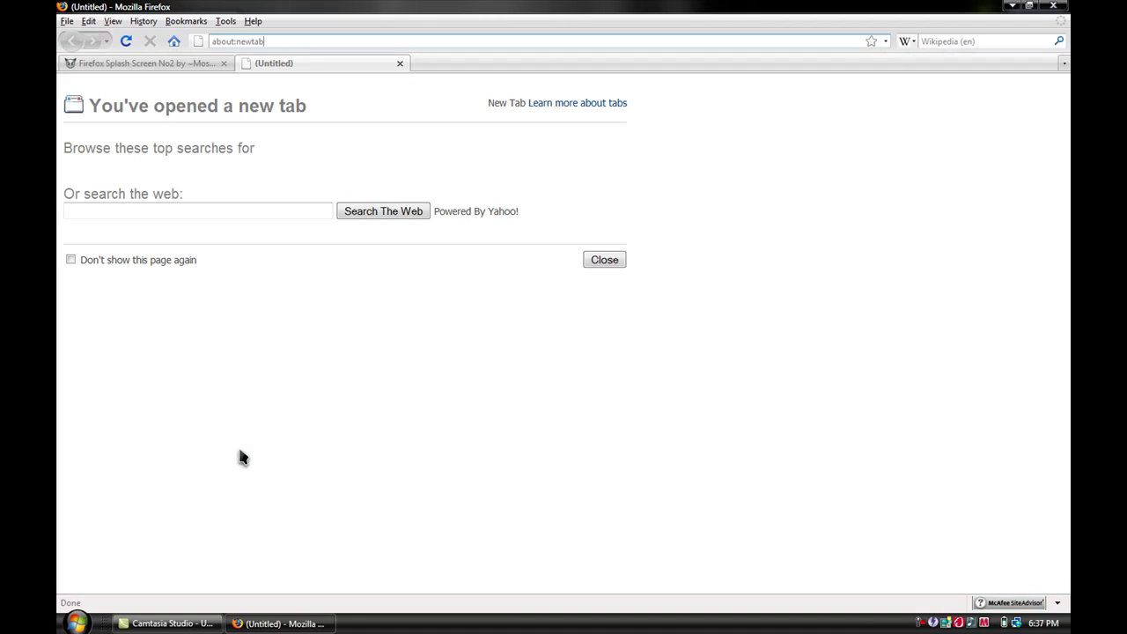
key("Return")
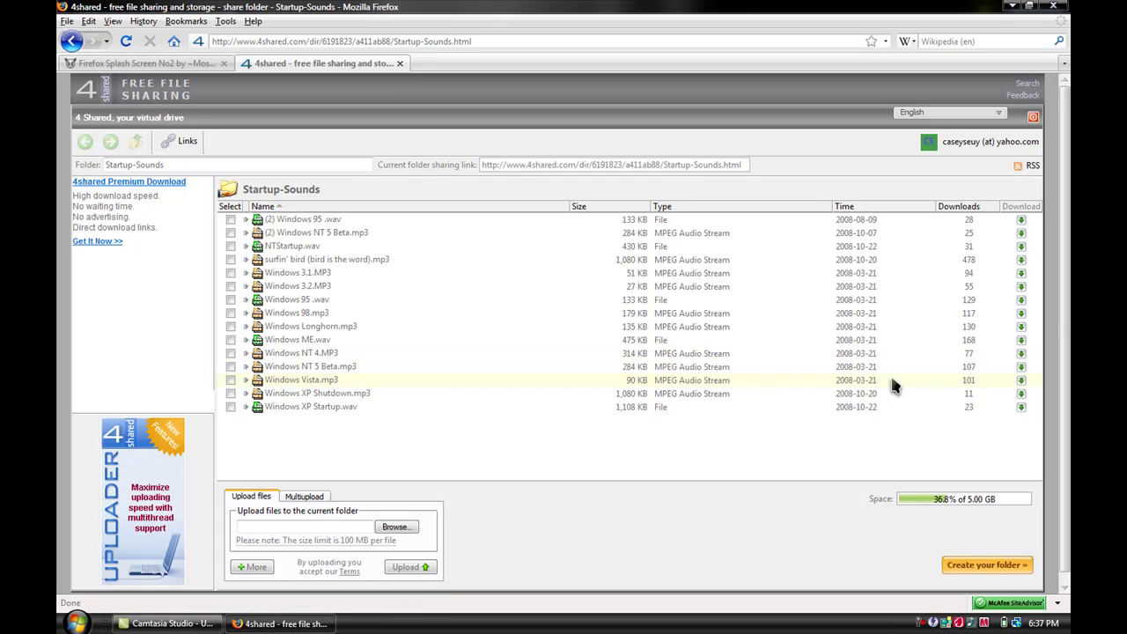
left_click(1020, 381)
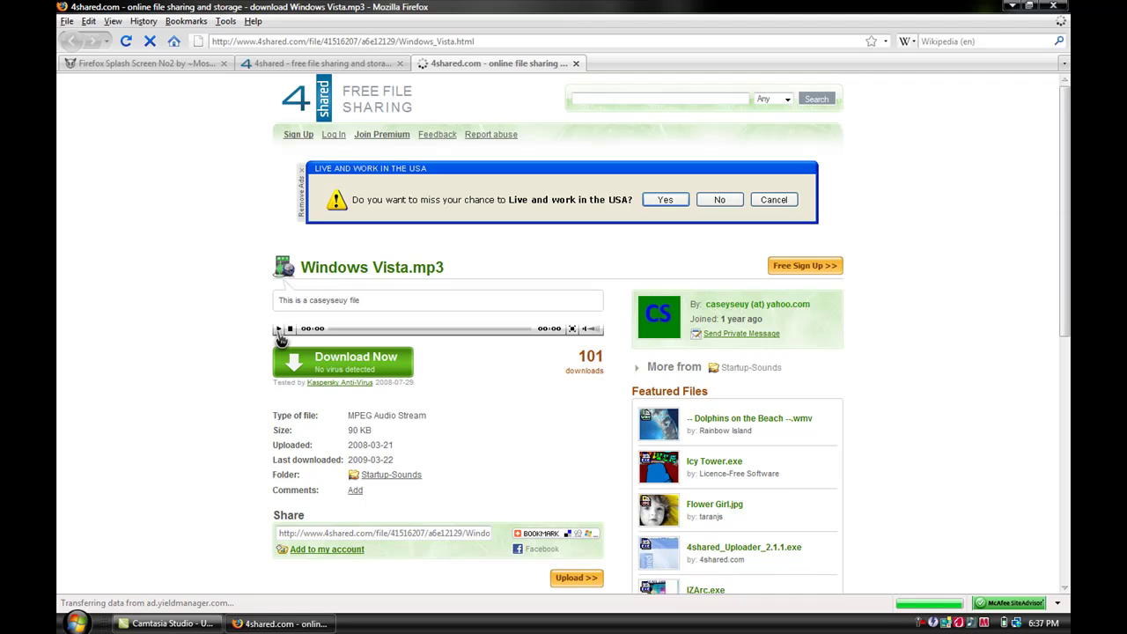
left_click(278, 329)
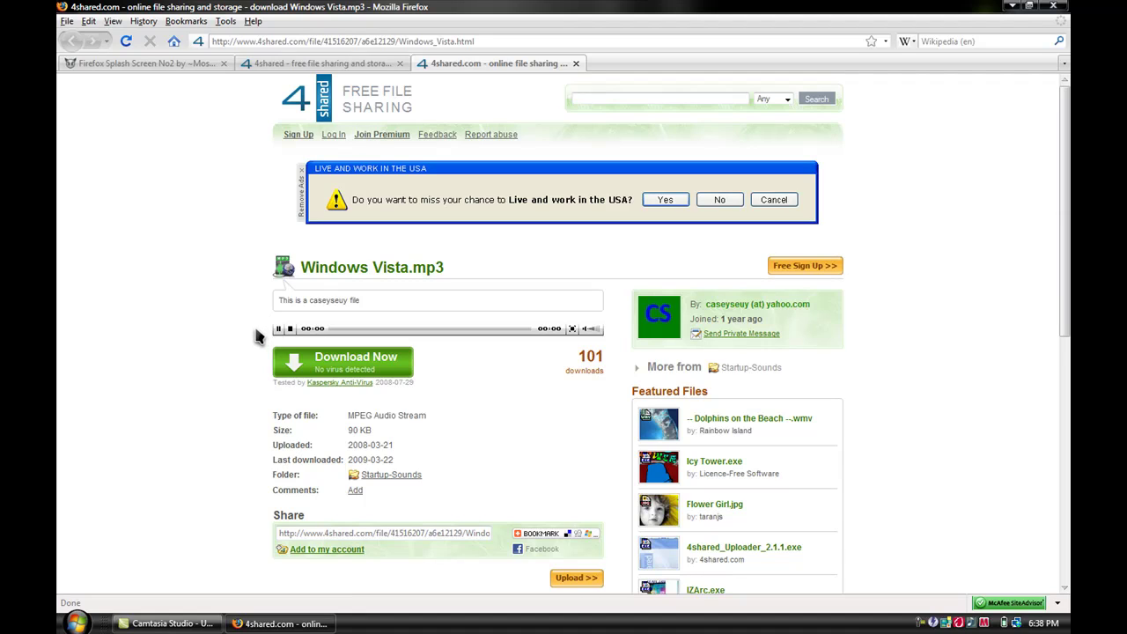
left_click(279, 330)
left_click(291, 330)
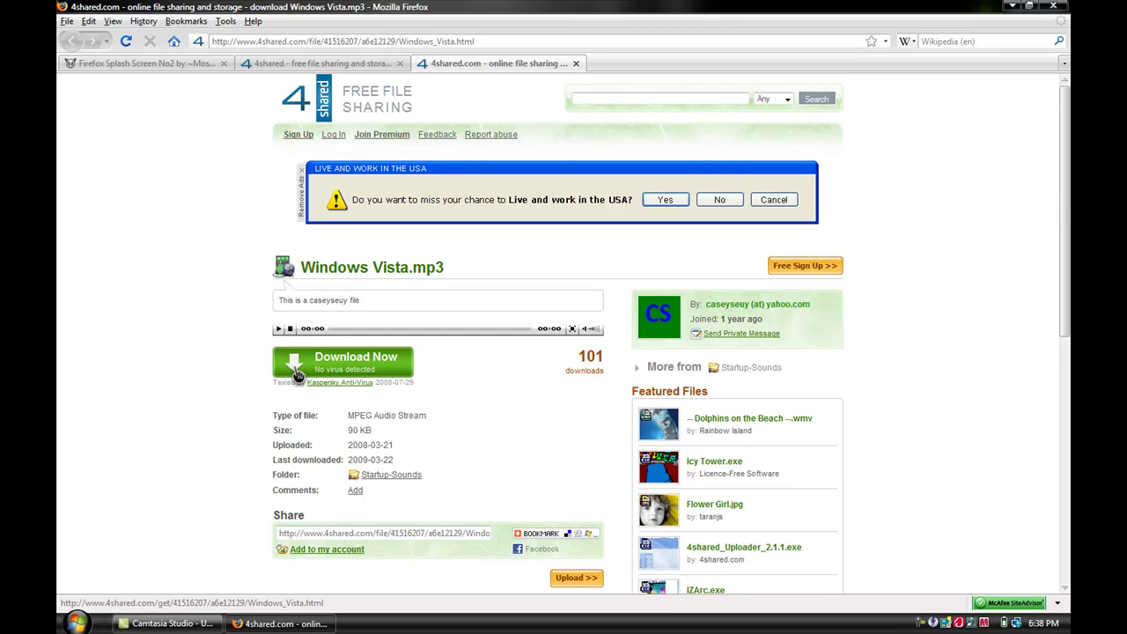
- Download and save Windows Vista.mp3, clear the Downloads list, and minimize Firefox
left_click(299, 375)
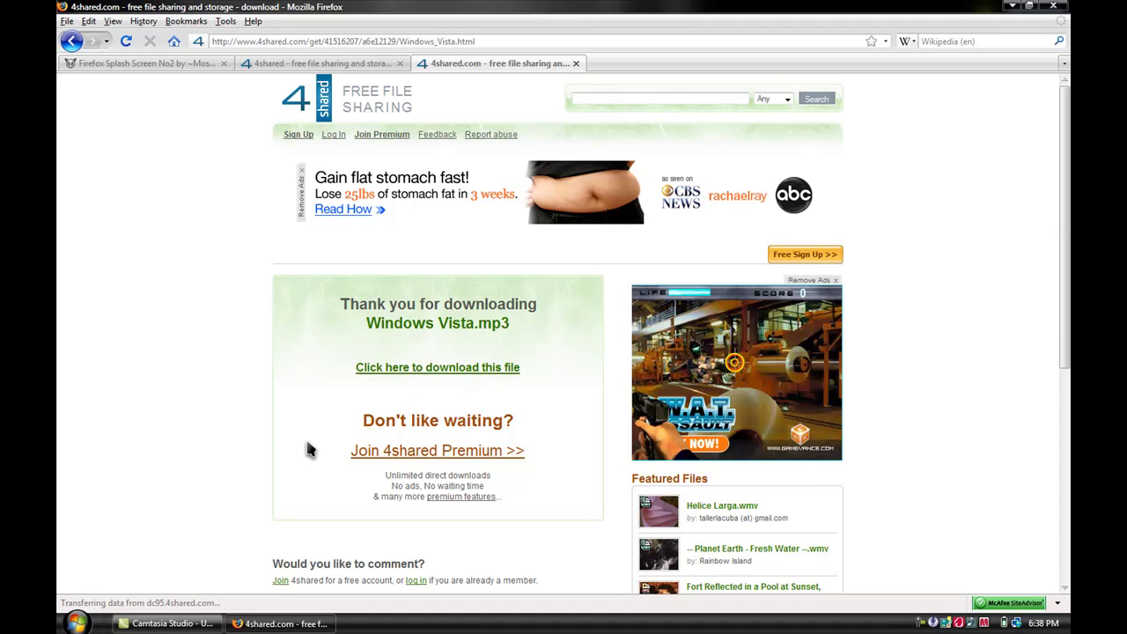
left_click(414, 374)
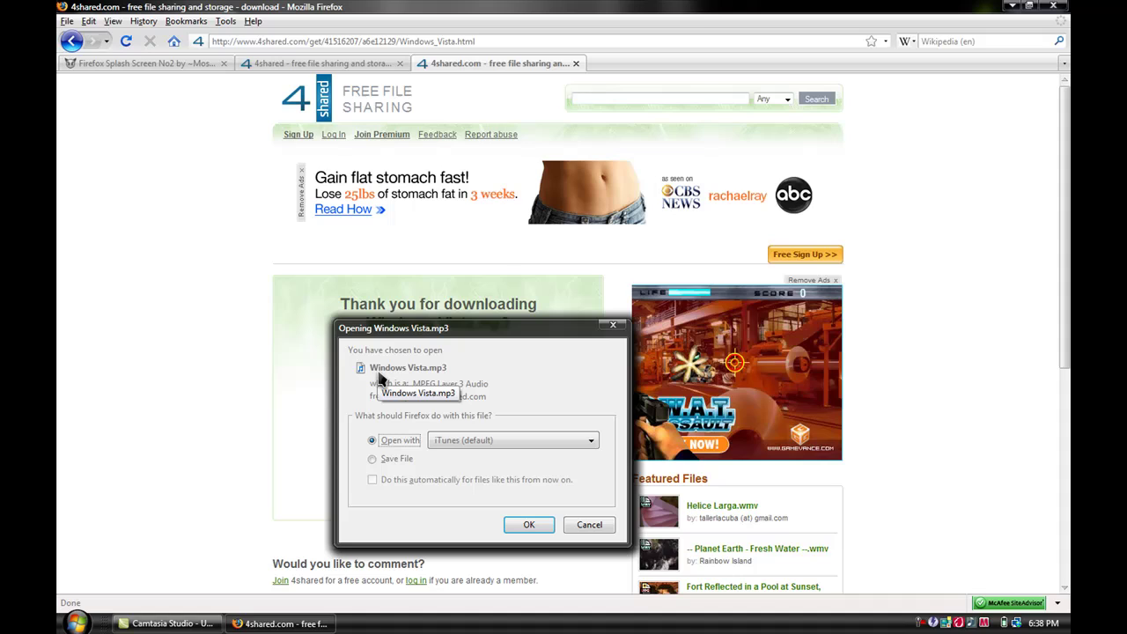
left_click(374, 459)
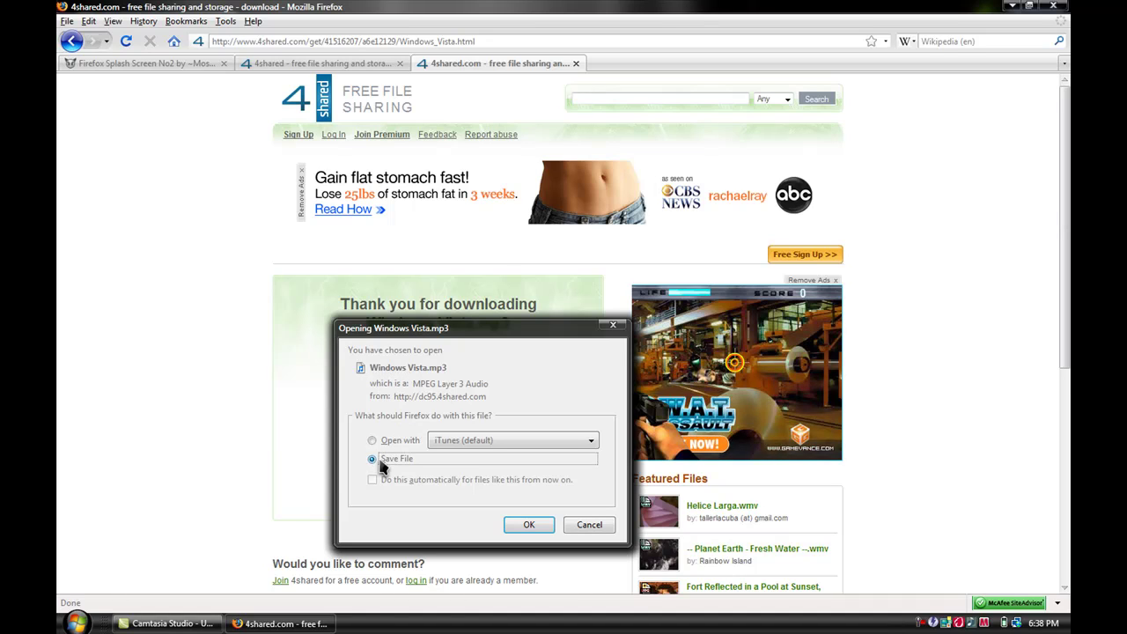
left_click(526, 524)
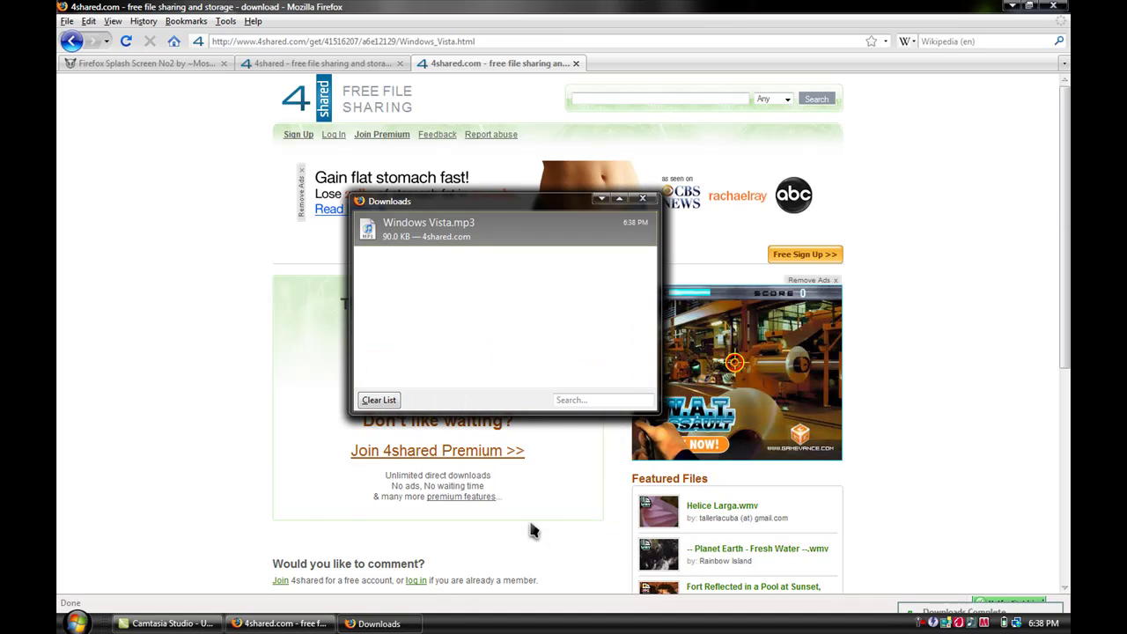
left_click(379, 399)
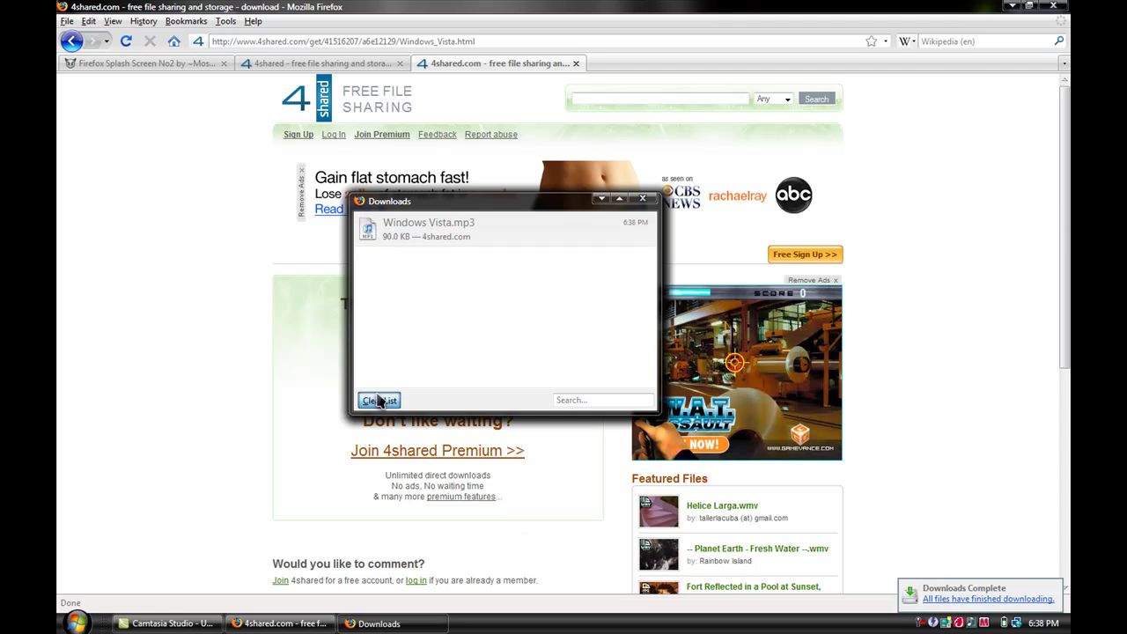
left_click(641, 199)
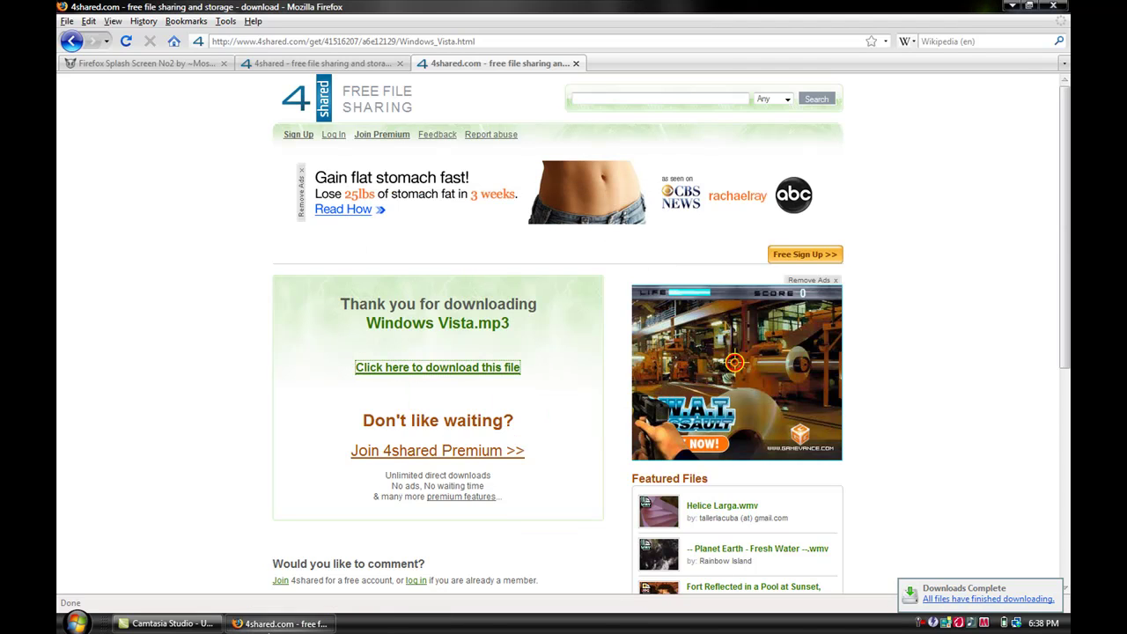
left_click(264, 625)
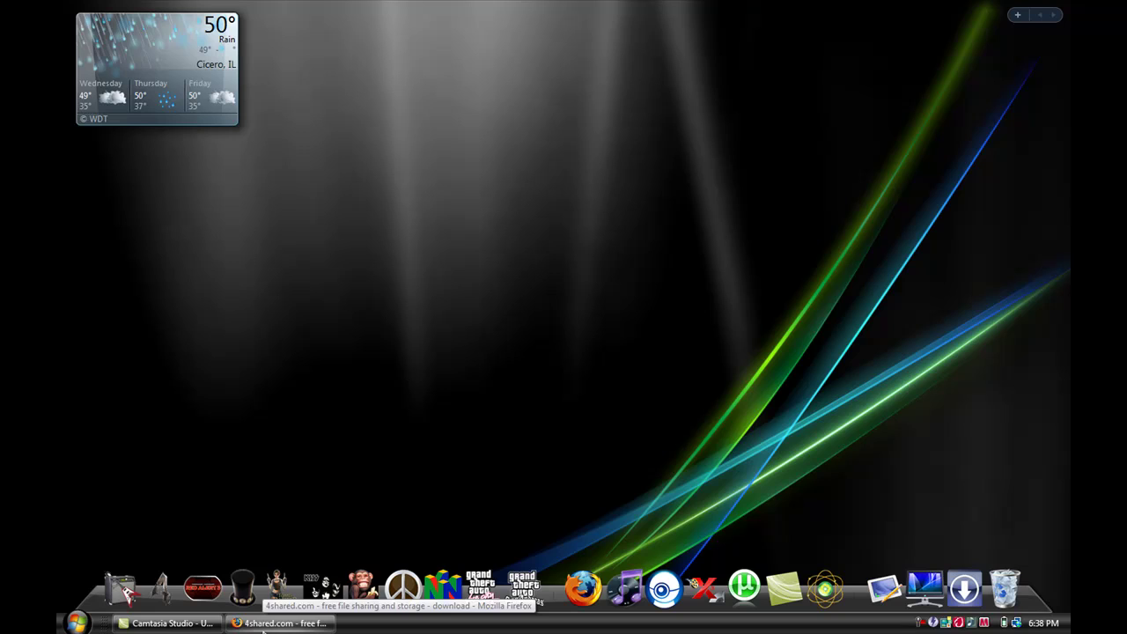
- Restore Firefox, close the extra download tab, and go to the Google home page
left_click(265, 624)
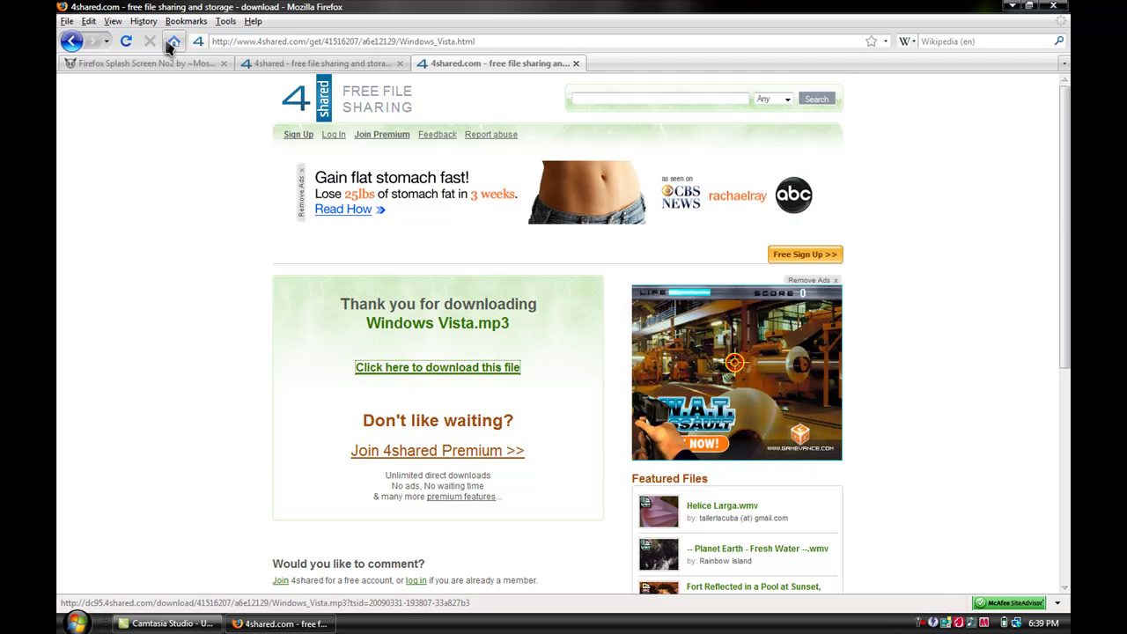
left_click(576, 63)
left_click(173, 41)
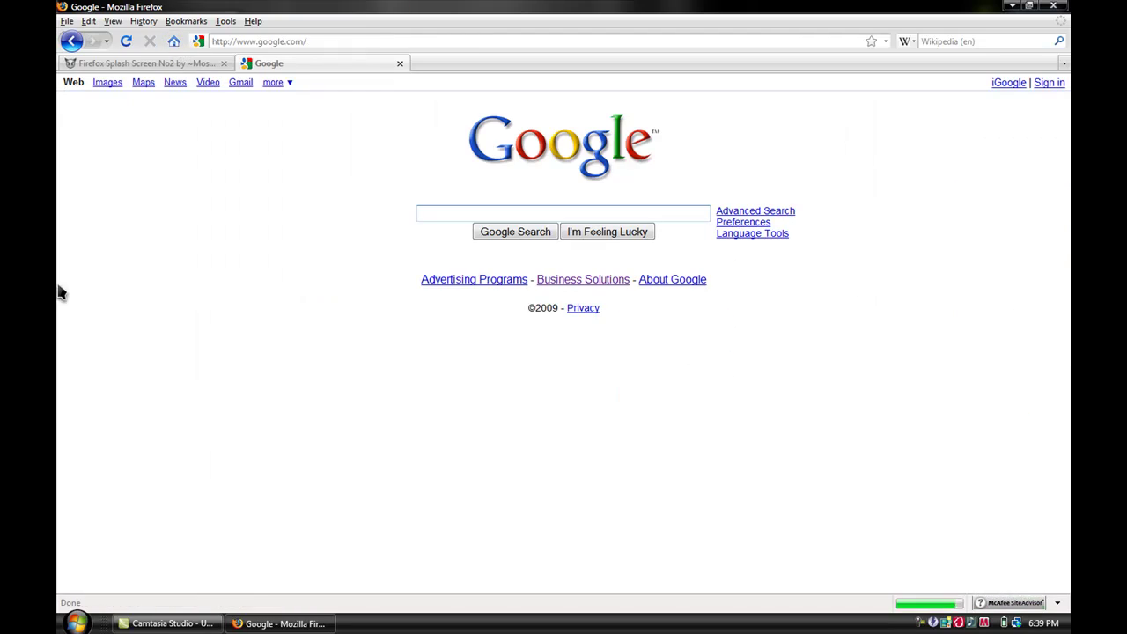
left_click(74, 623)
left_click(409, 312)
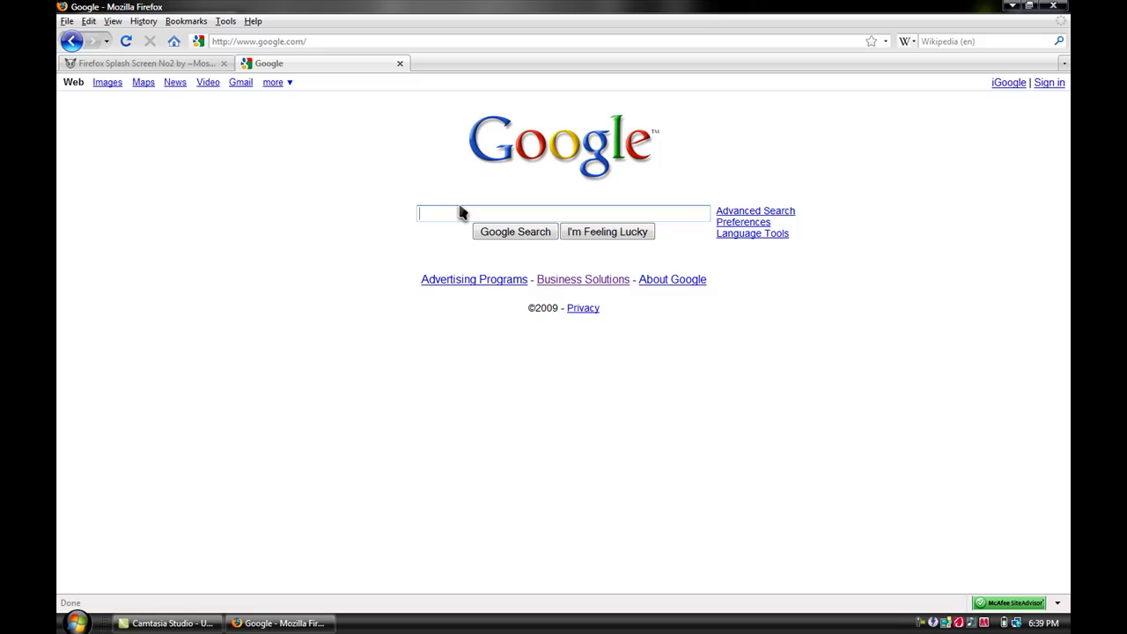
- Search Google for 'free audio converters' using the suggestion
type("Free")
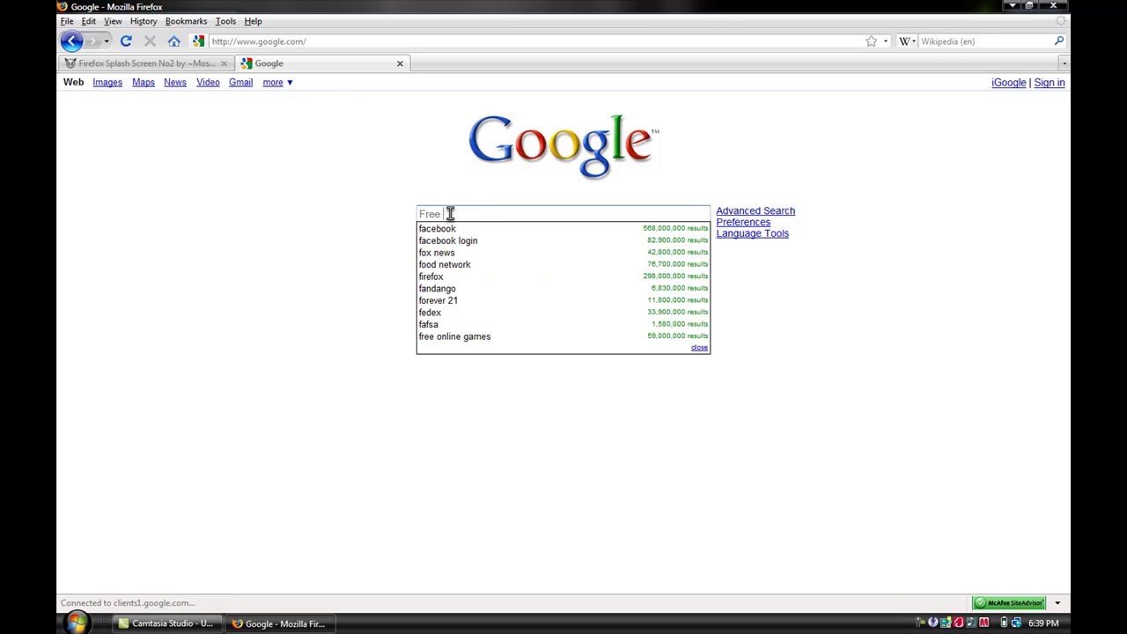
type(" Audio")
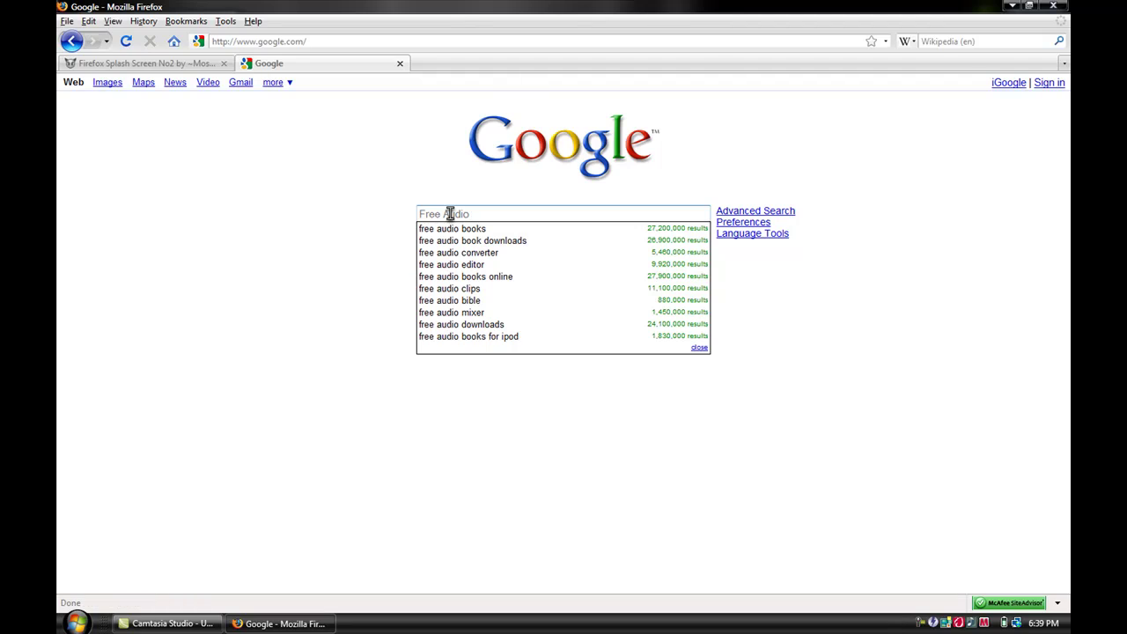
type(" cont")
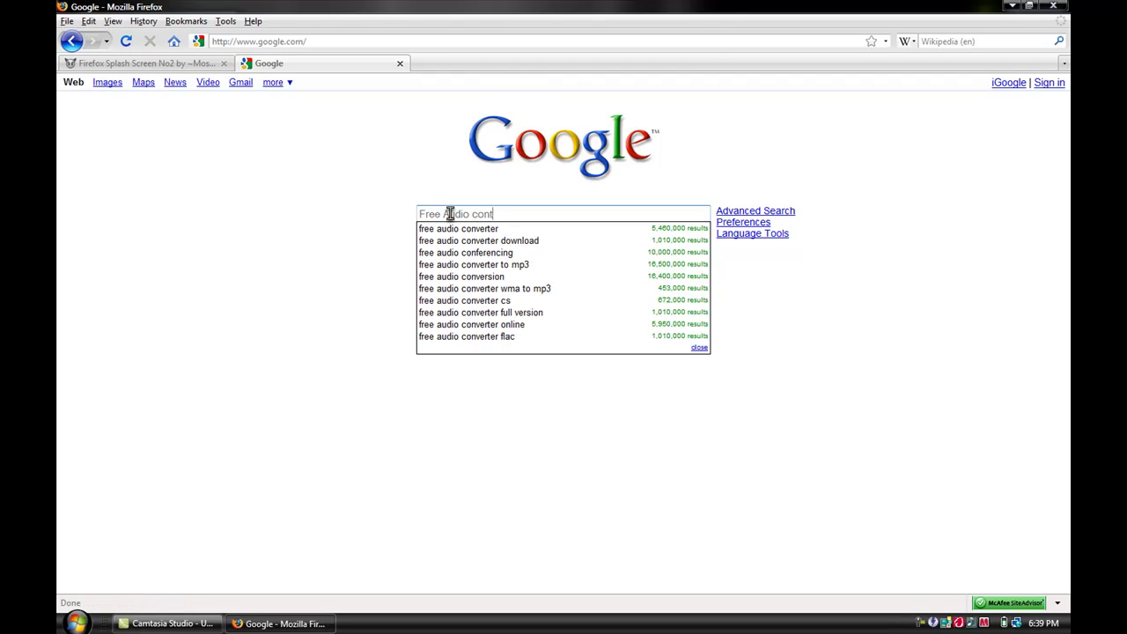
key("BackSpace")
type("verter")
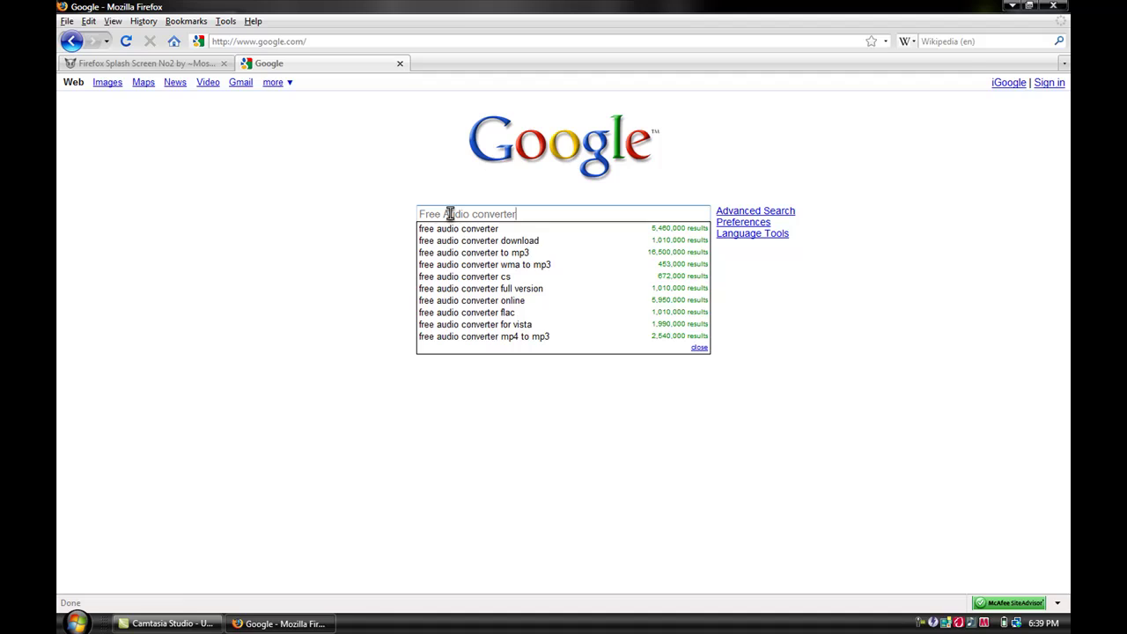
key("Down")
key("Return")
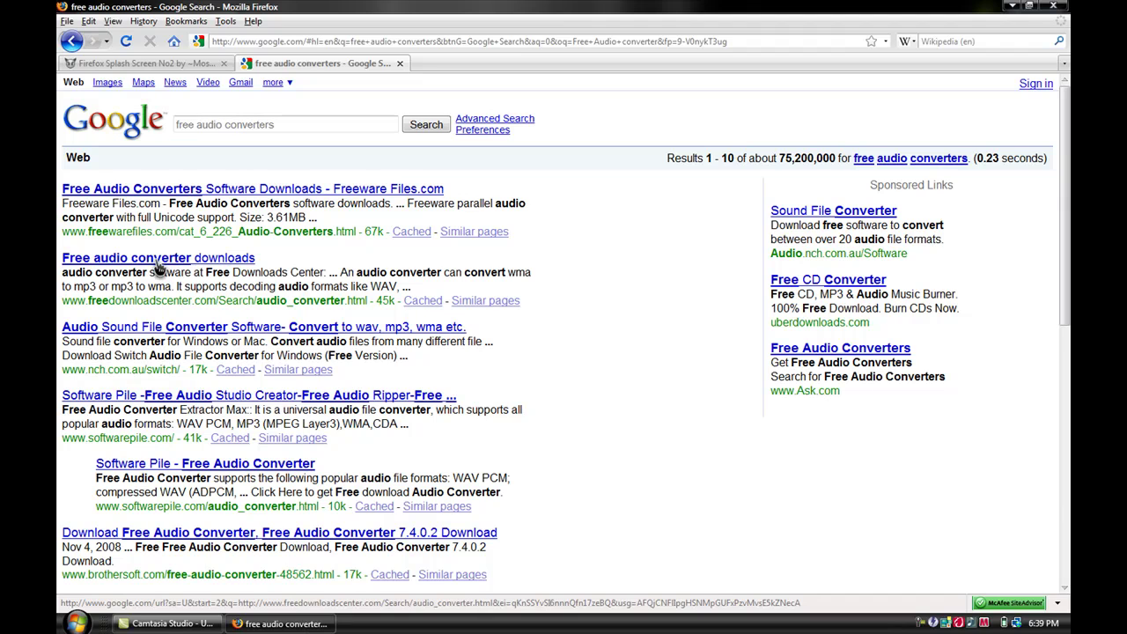
- Visit the dvdvideosoft Free Audio Converter page, close its tab, and minimize Firefox
scroll(608, 422, "down", 4)
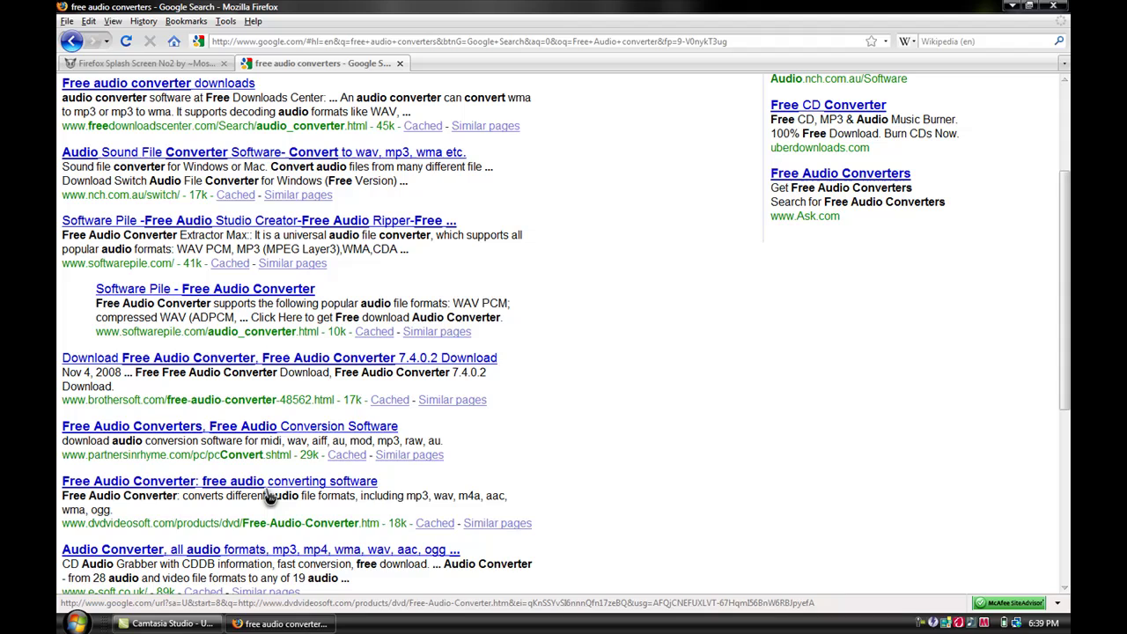
left_click_drag(61, 523, 324, 526)
left_click(330, 523)
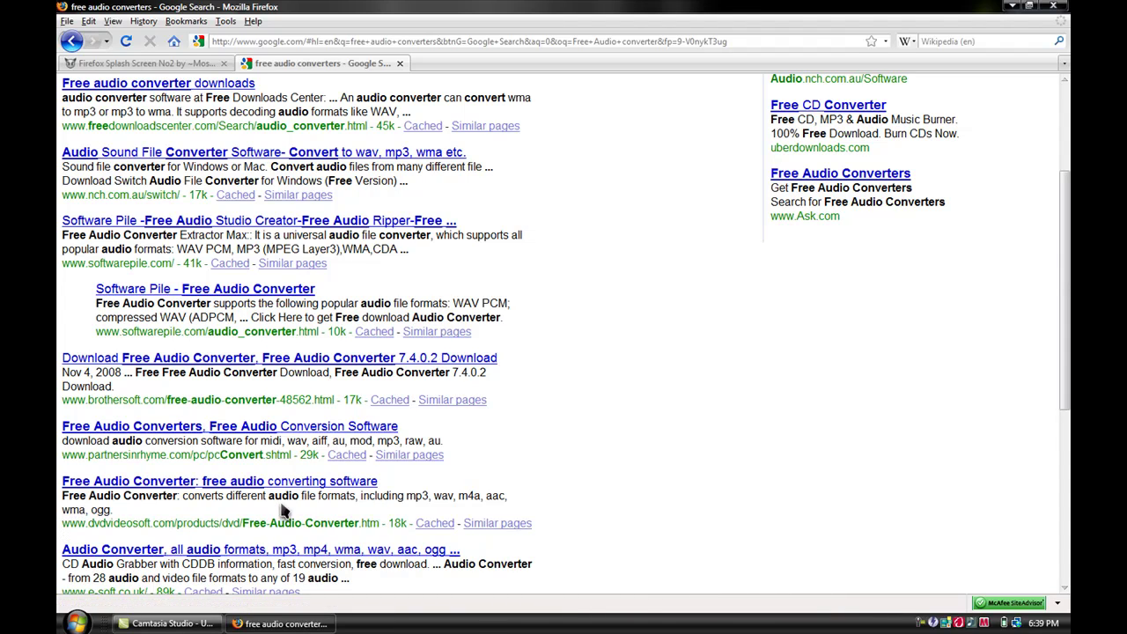
left_click(227, 483)
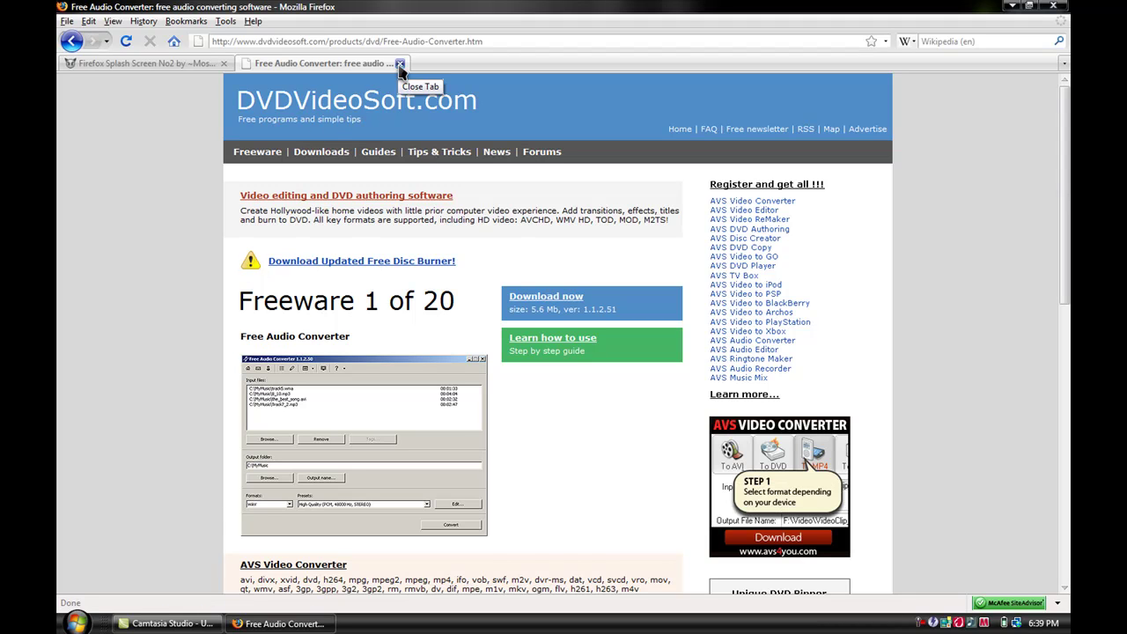
left_click(400, 65)
key("super+d")
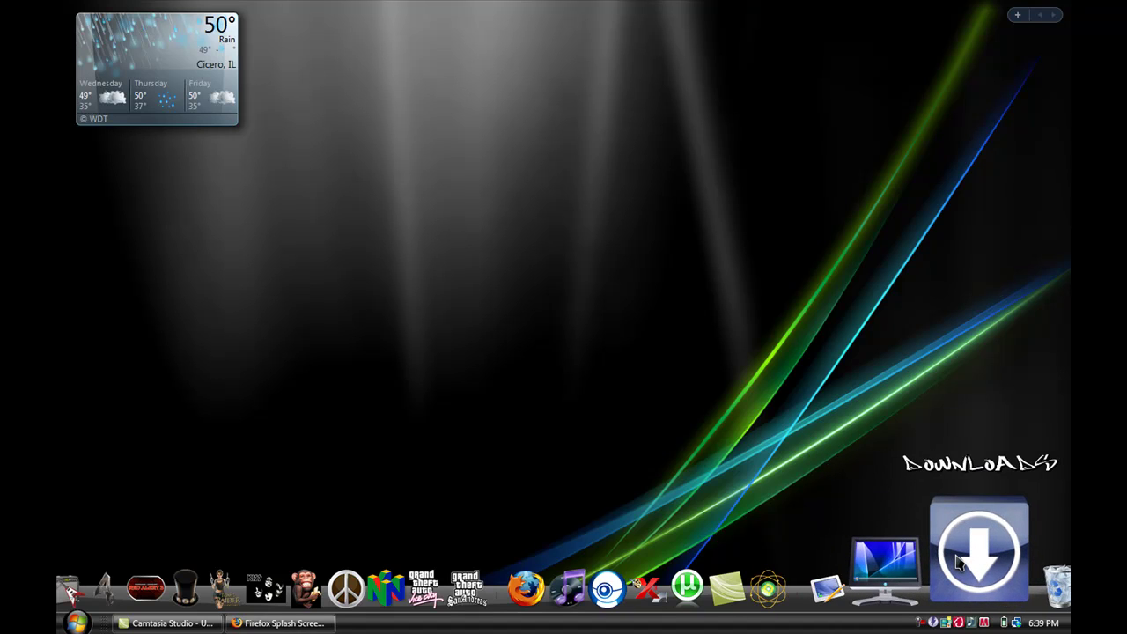
- Open Downloads and Free Audio Converter, then drag Windows Vista.mp3 into the Input files list
left_click(968, 555)
left_click(76, 622)
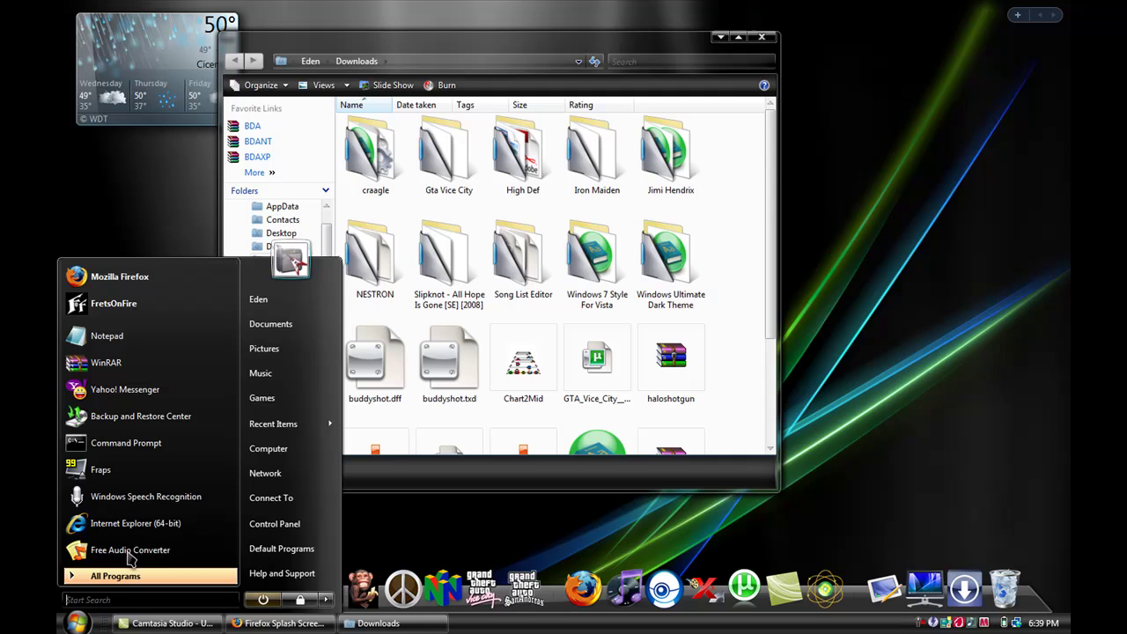
left_click(131, 550)
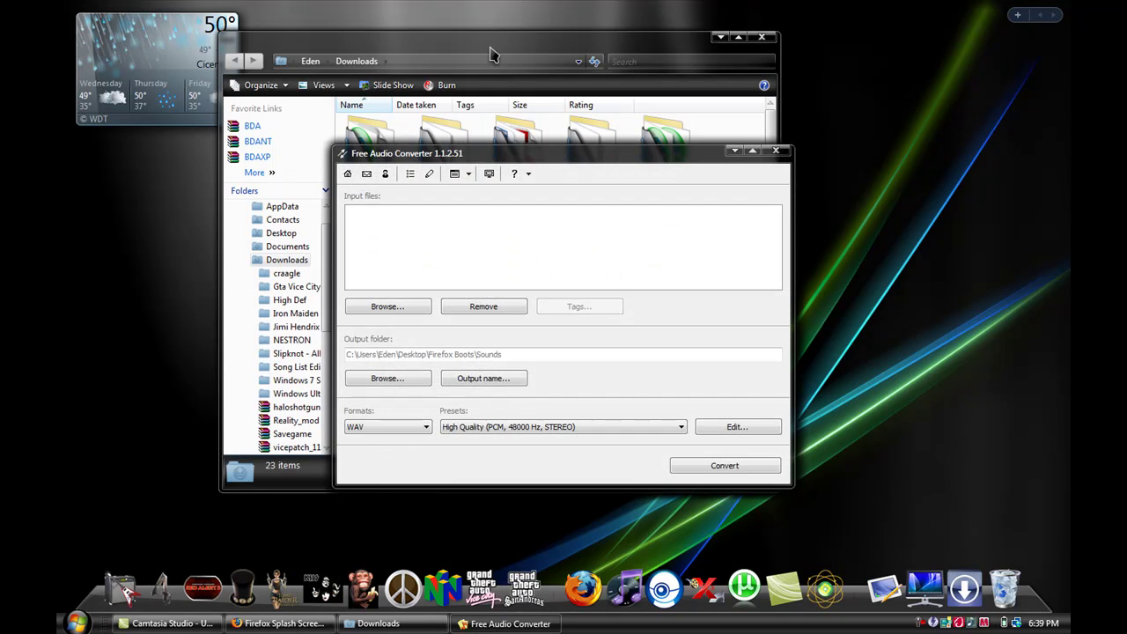
left_click(491, 55)
left_click_drag(769, 181, 773, 289)
left_click(521, 430)
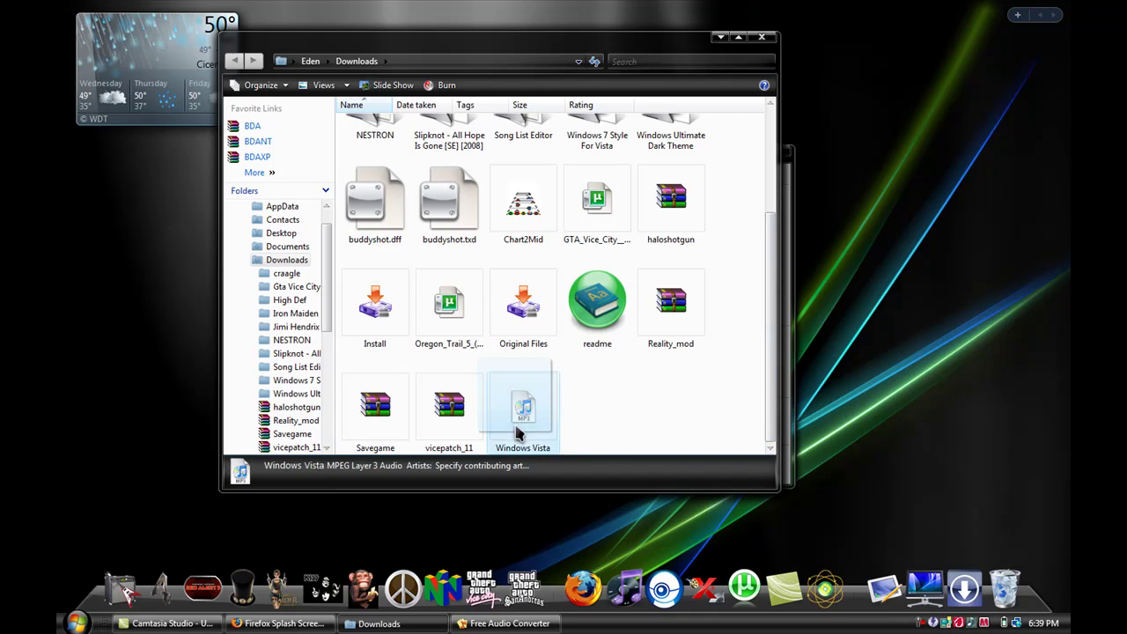
left_click_drag(518, 432, 615, 308)
left_click_drag(579, 263, 579, 263)
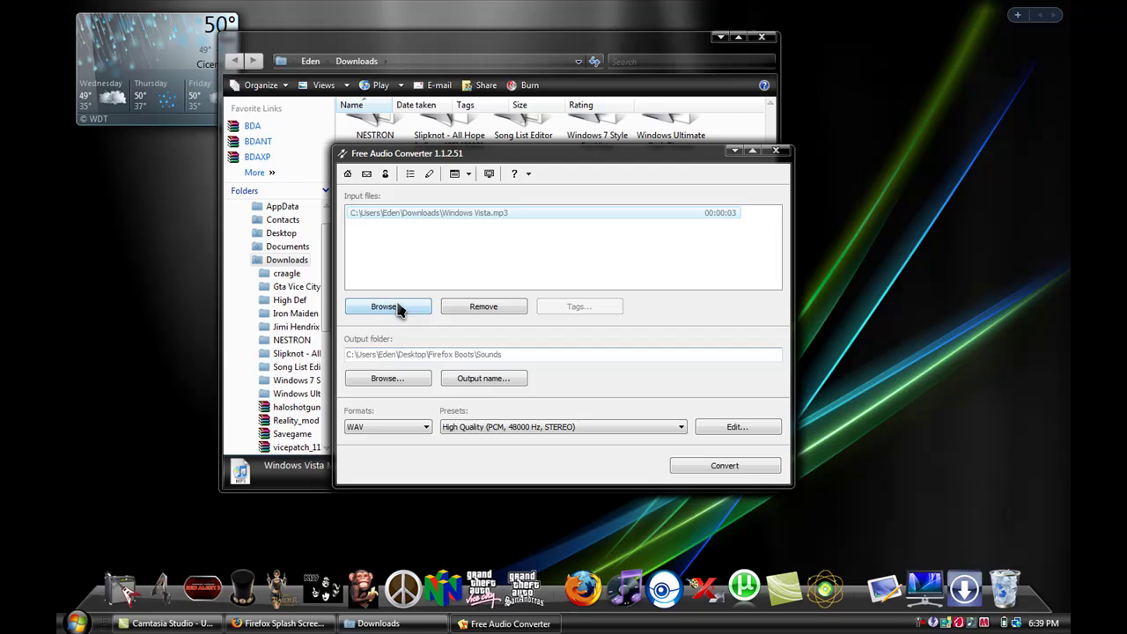
- Set the output format to WAV with the High Quality preset
left_click(386, 428)
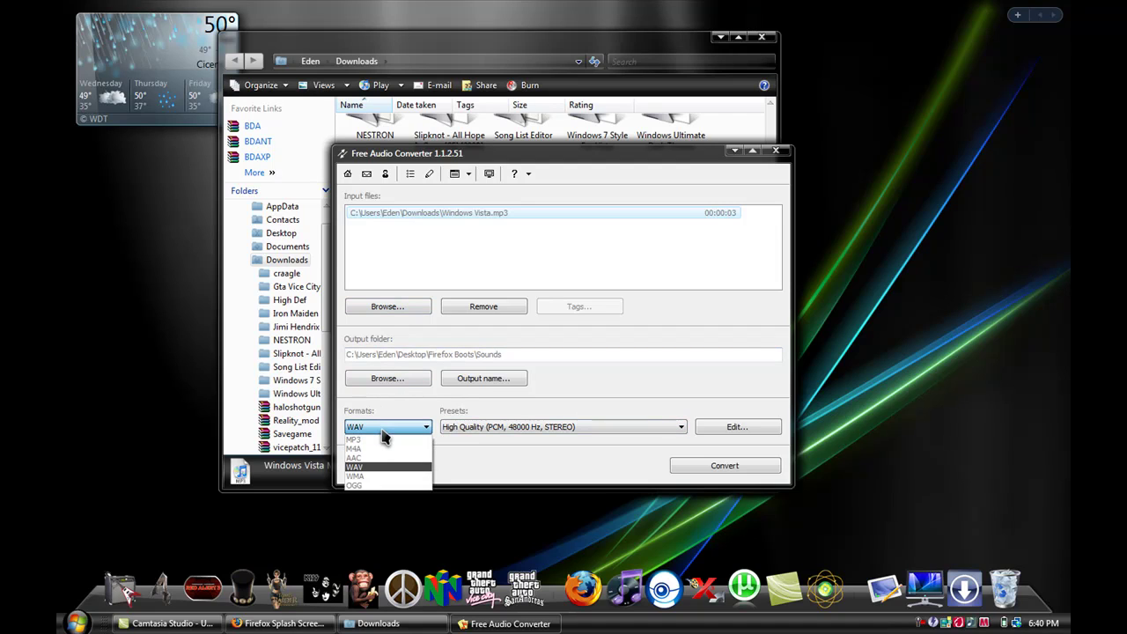
left_click(379, 438)
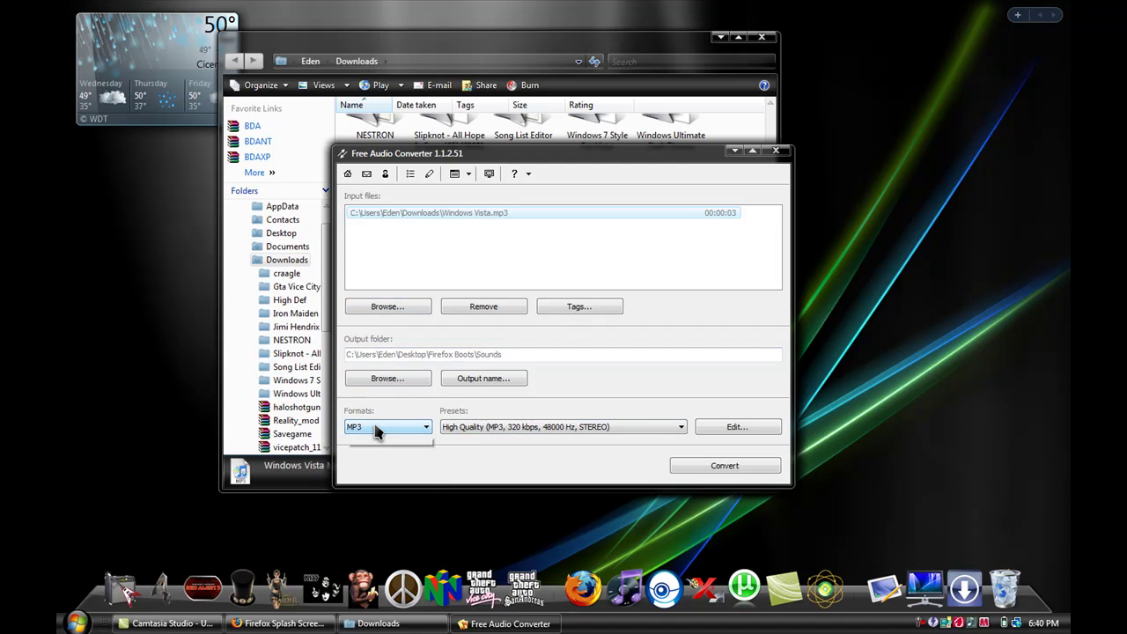
left_click(376, 427)
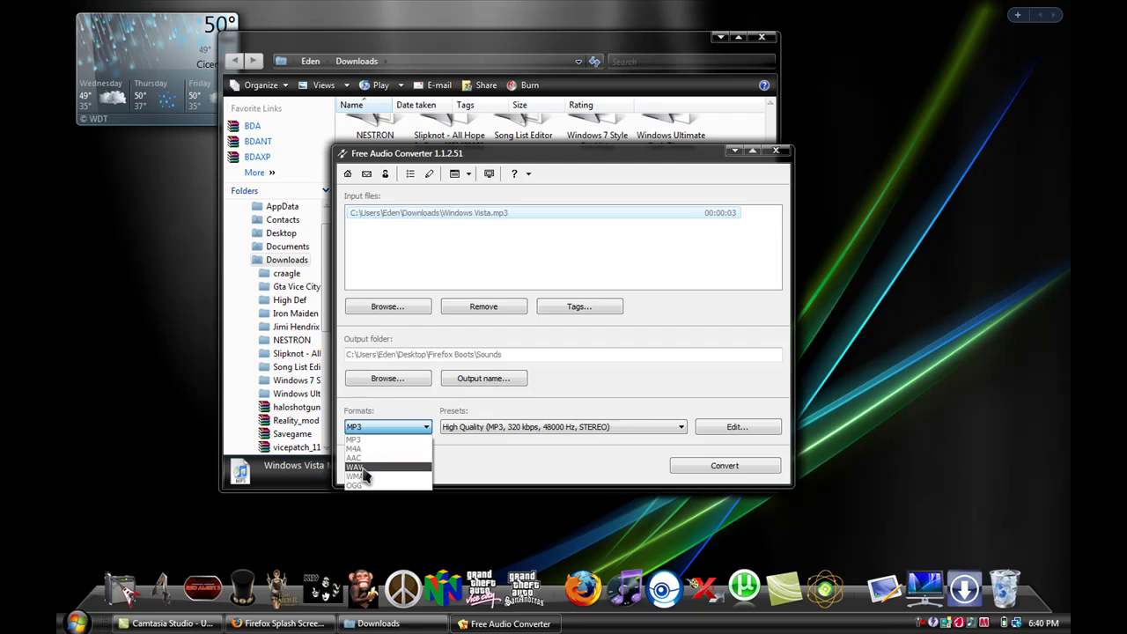
left_click(361, 466)
left_click(476, 429)
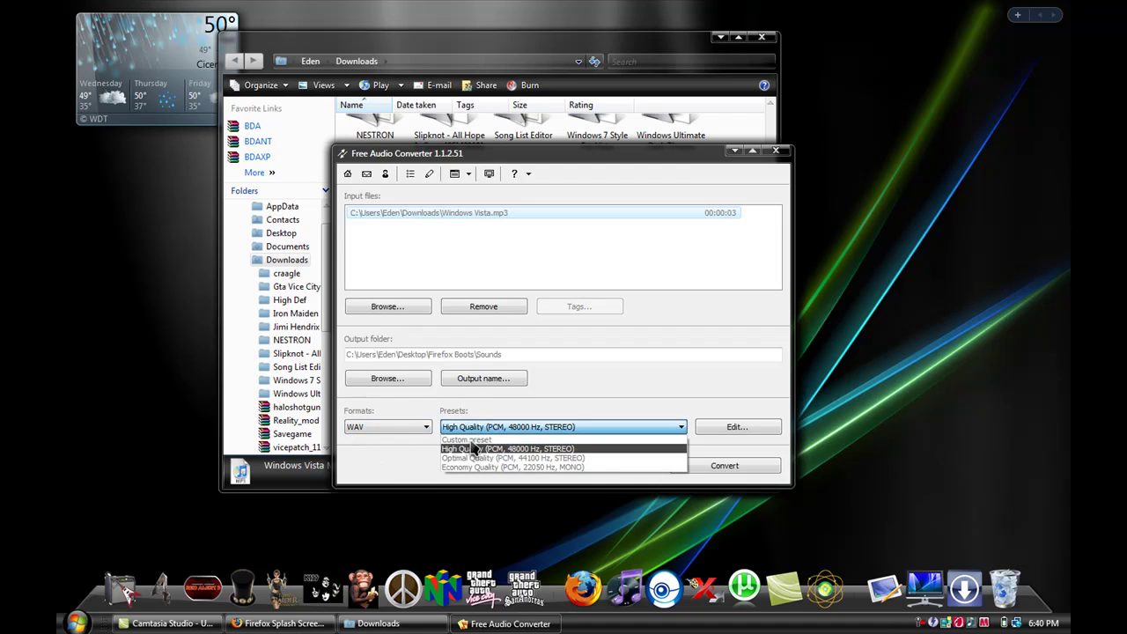
left_click(468, 450)
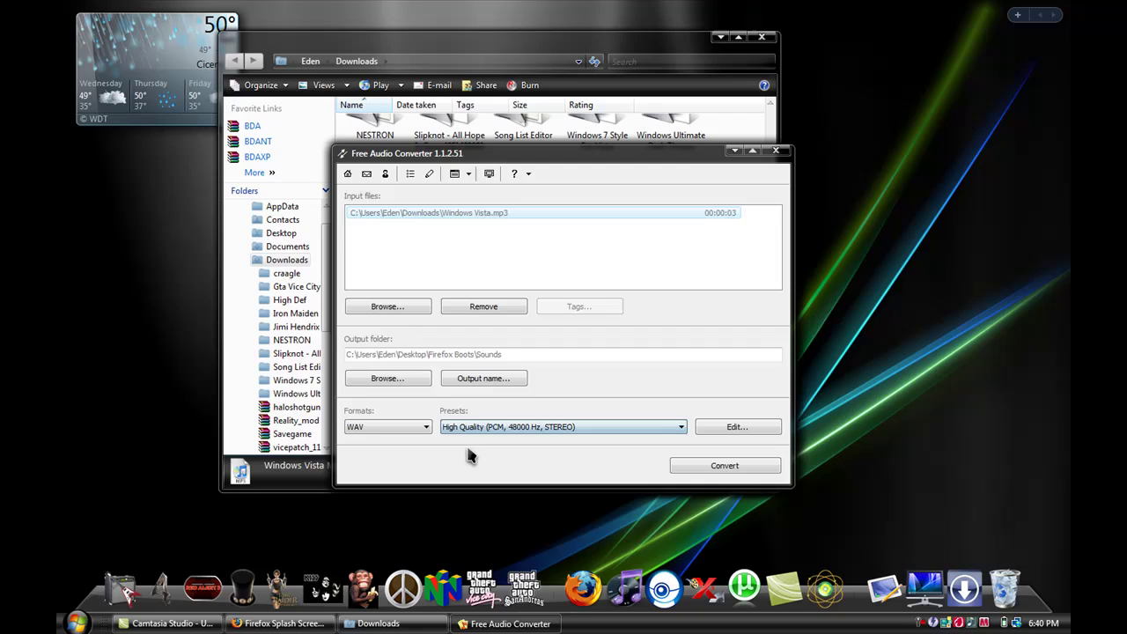
left_click(461, 429)
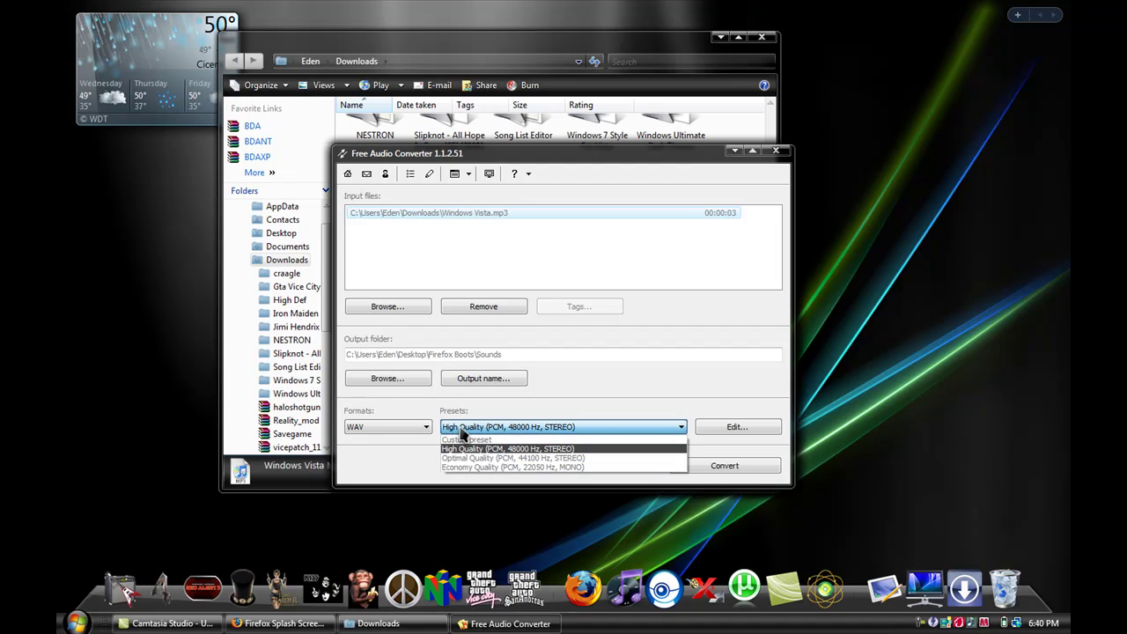
left_click(462, 431)
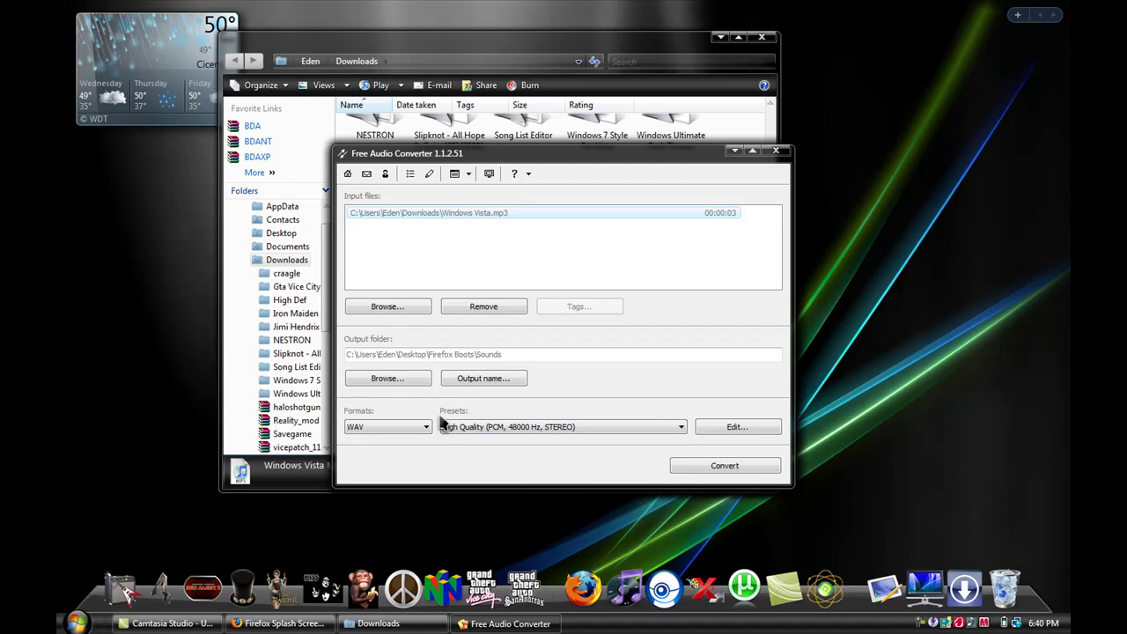
left_click(486, 352)
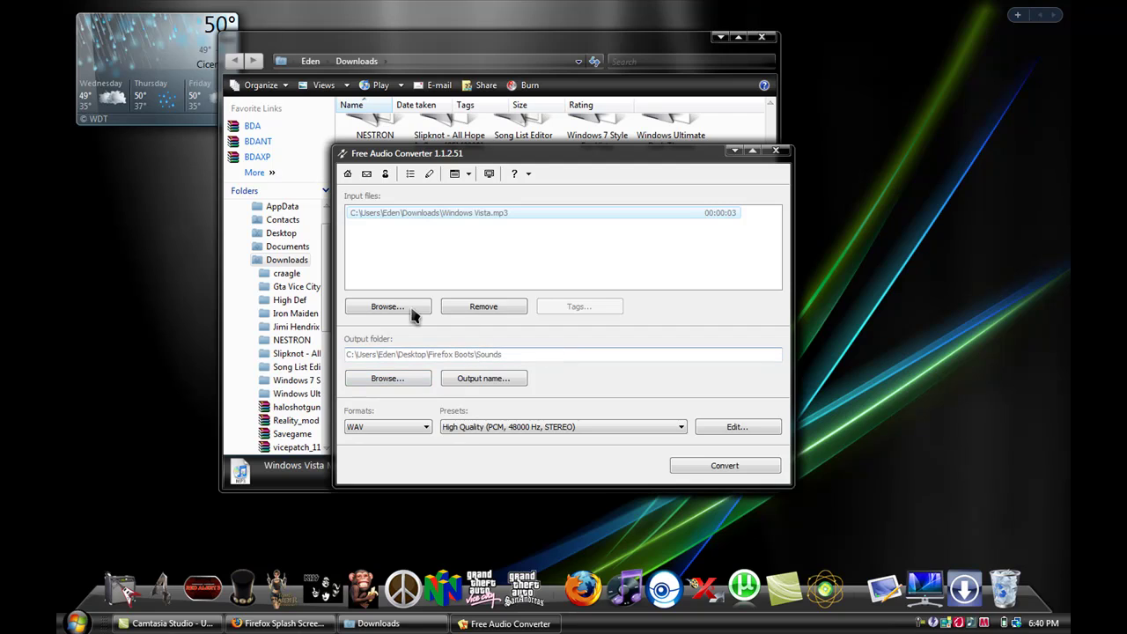
- Convert Windows Vista.mp3, then close Free Audio Converter and the Downloads folder
left_click(709, 466)
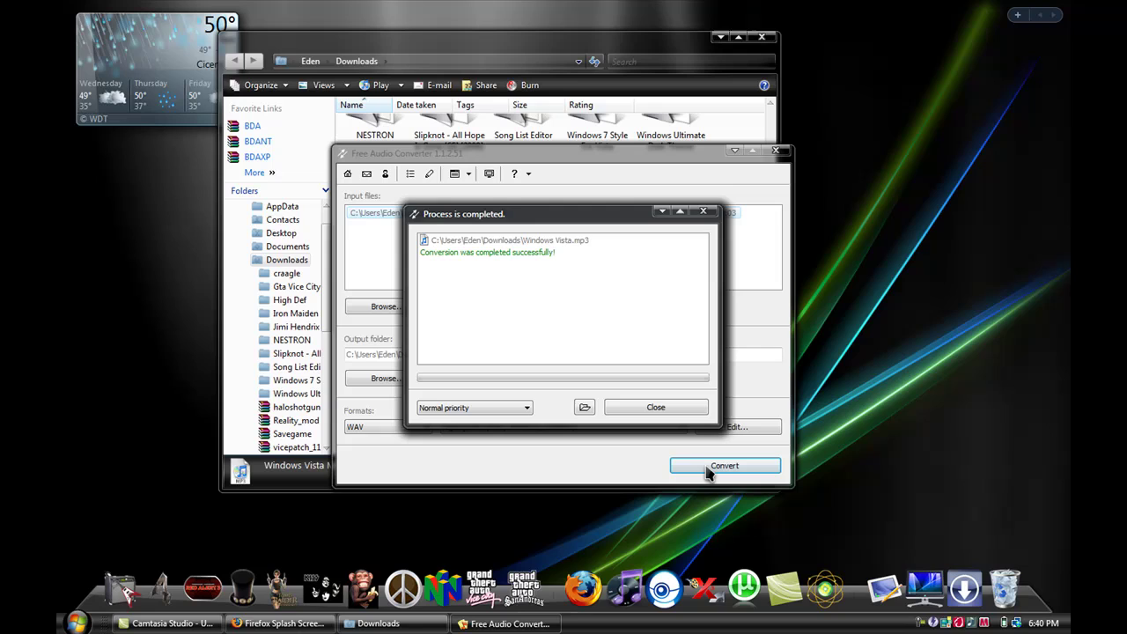
left_click(647, 407)
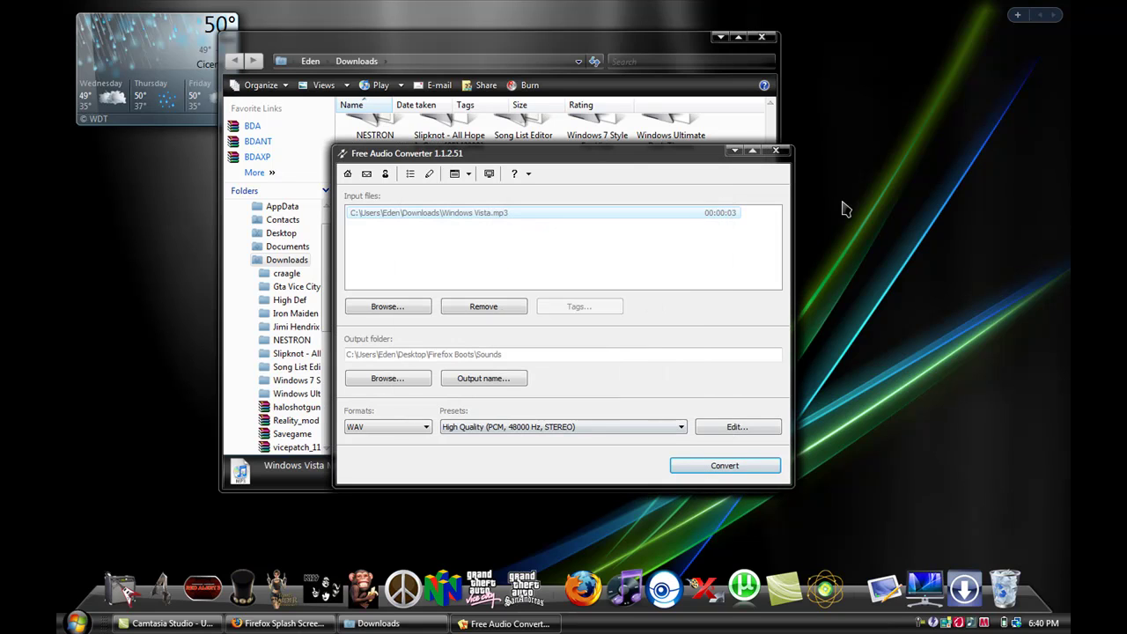
left_click(775, 150)
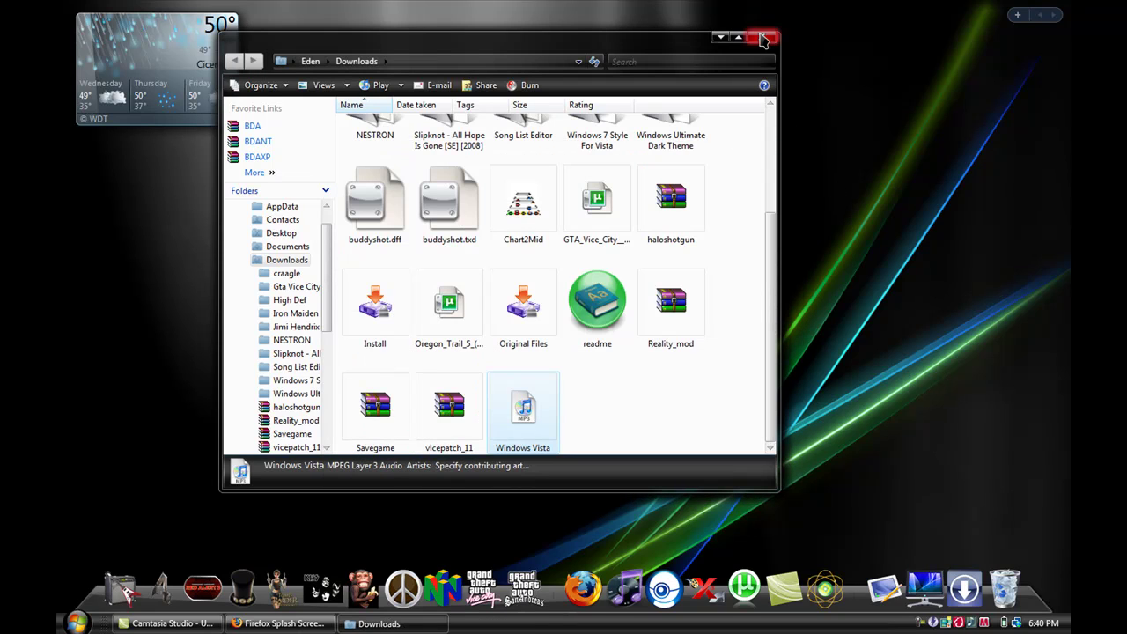
left_click(763, 41)
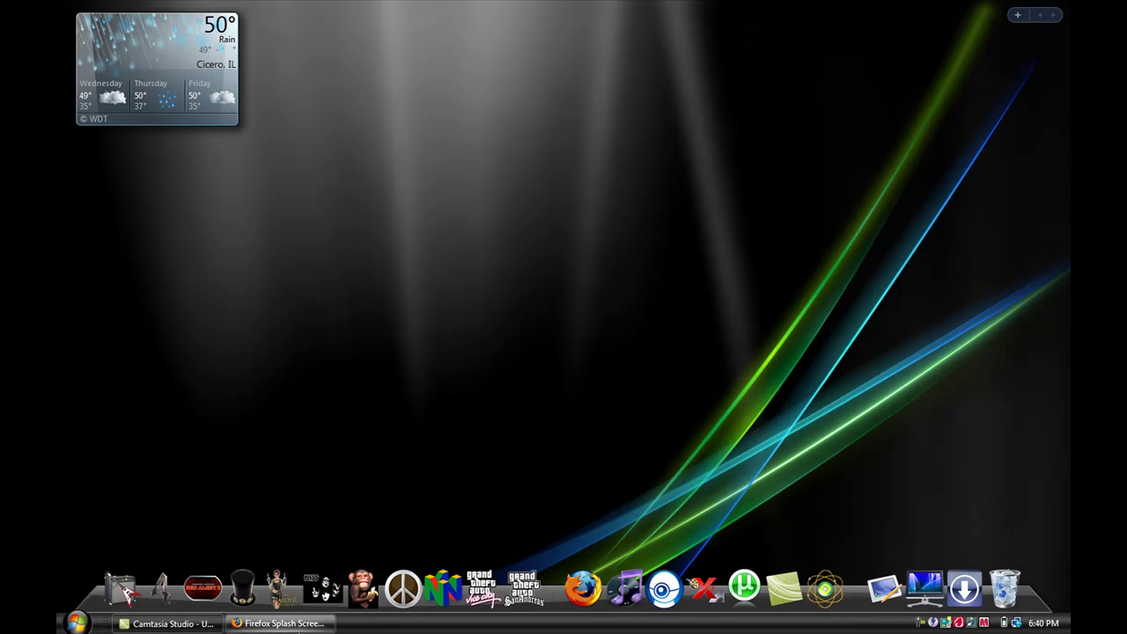
- Return Firefox to the Google home page and list installed extensions, showing Splash 2.0.2
left_click(277, 623)
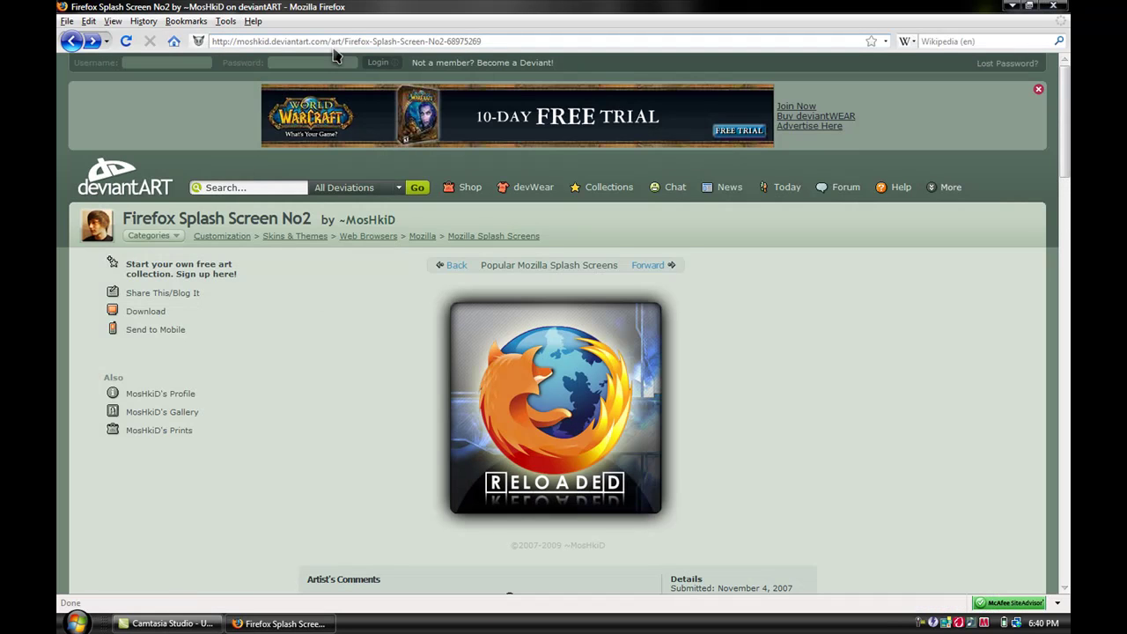
left_click(170, 46)
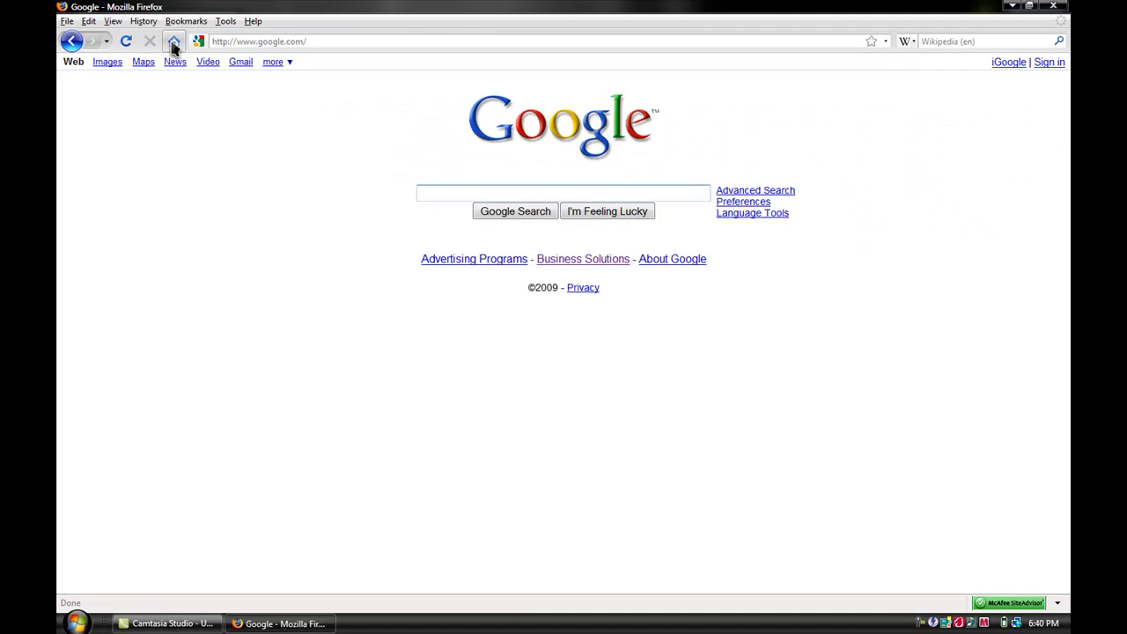
left_click(221, 26)
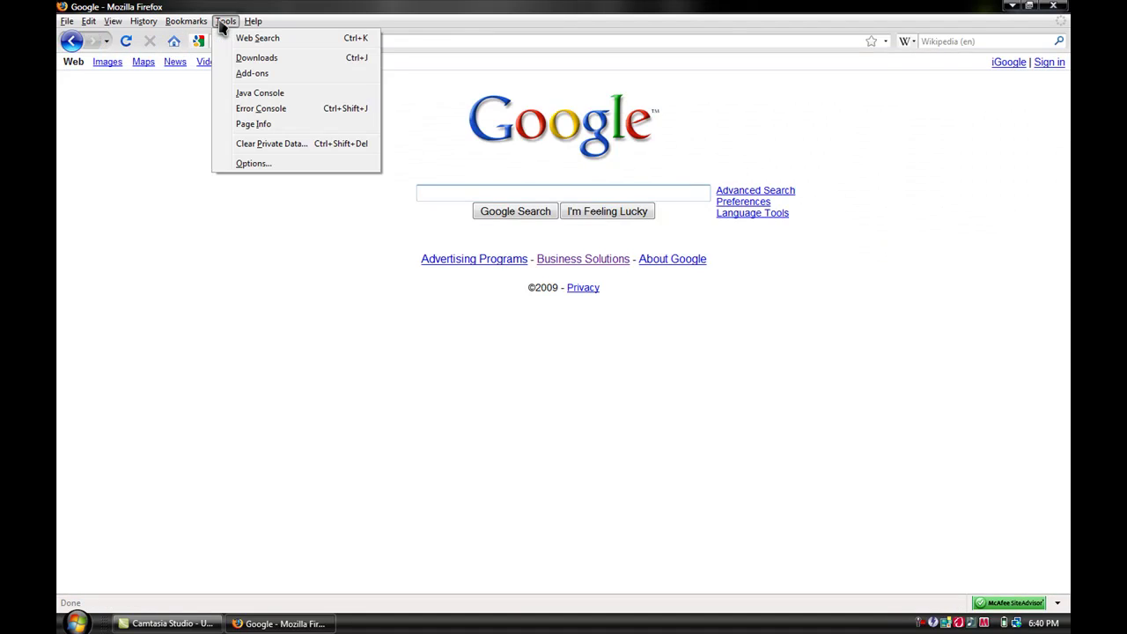
left_click(239, 76)
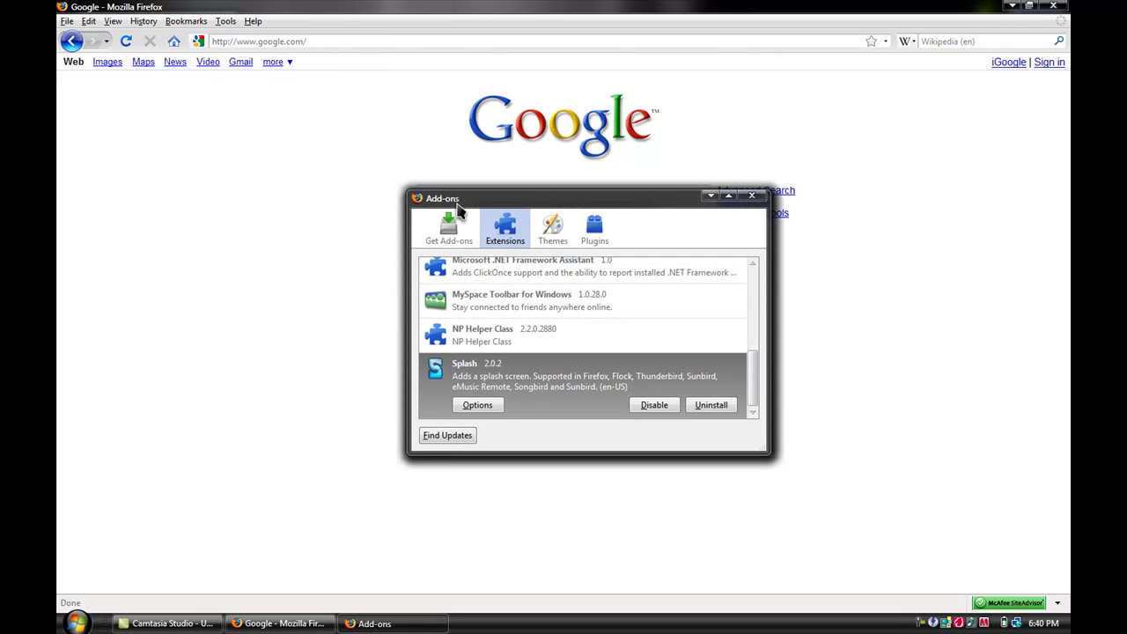
left_click(499, 245)
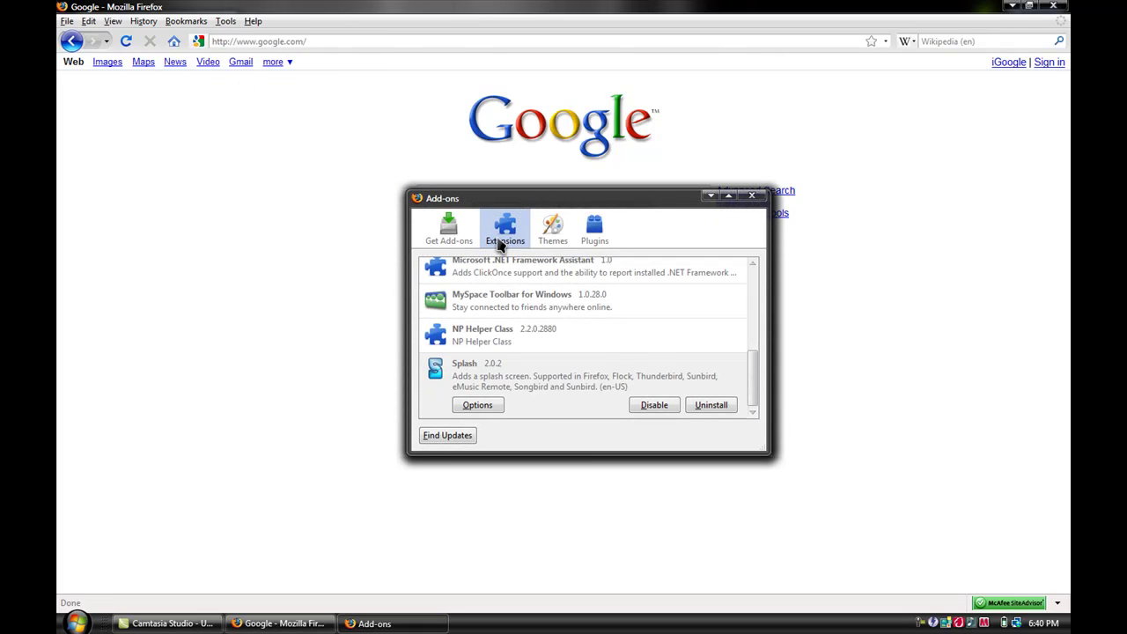
- Open Splash's General settings, toggle closing the splash on main-window load, then return to the browser
left_click(479, 407)
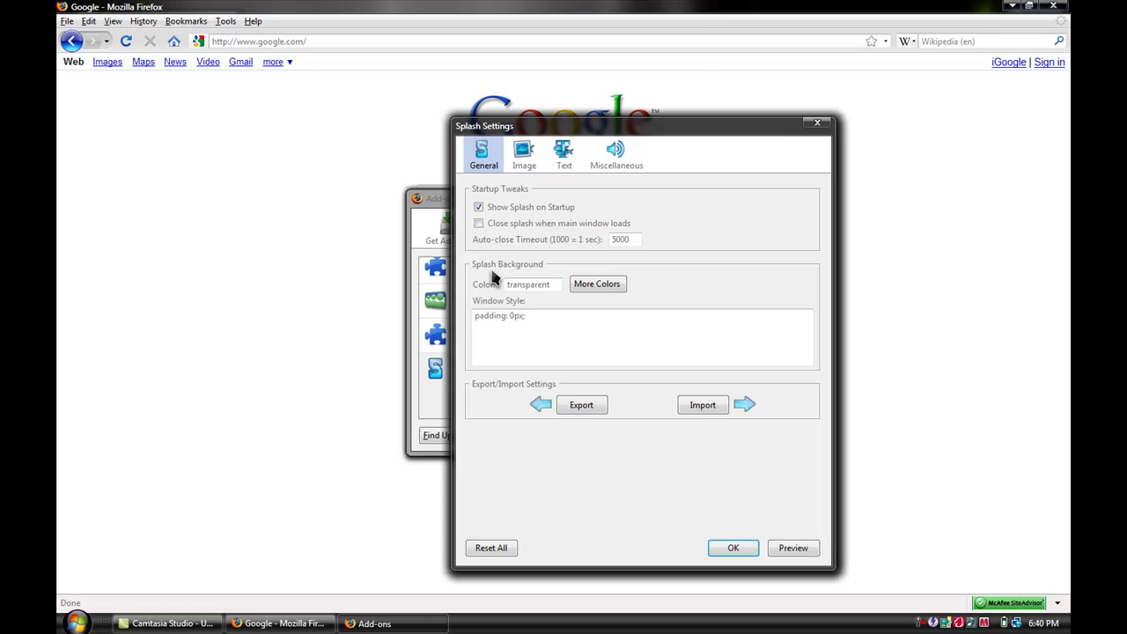
left_click(479, 224)
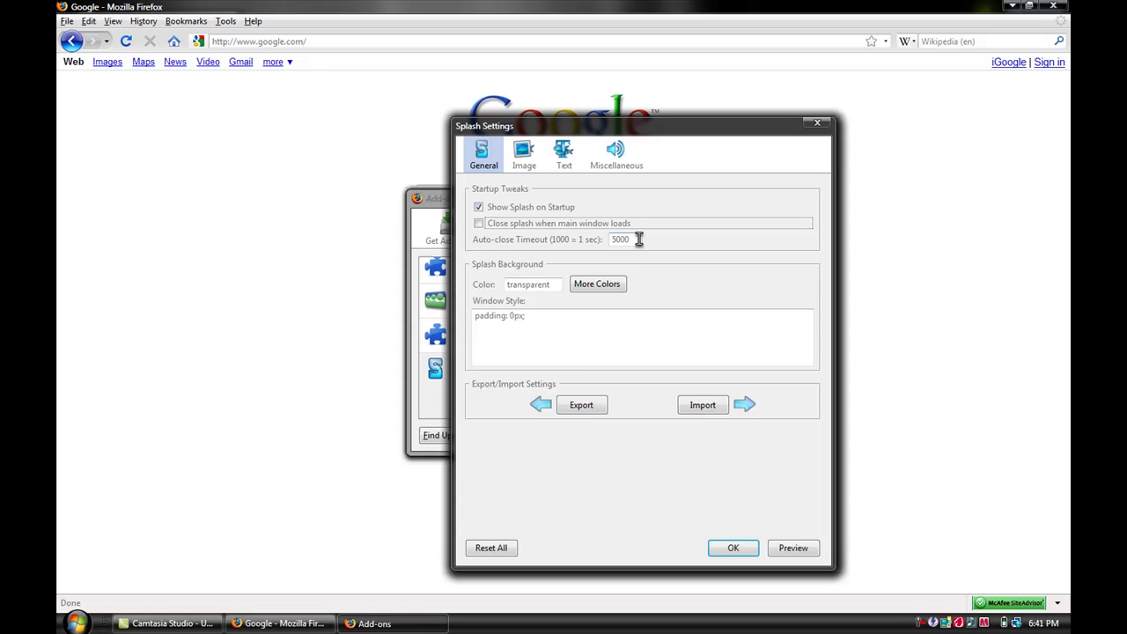
left_click(317, 625)
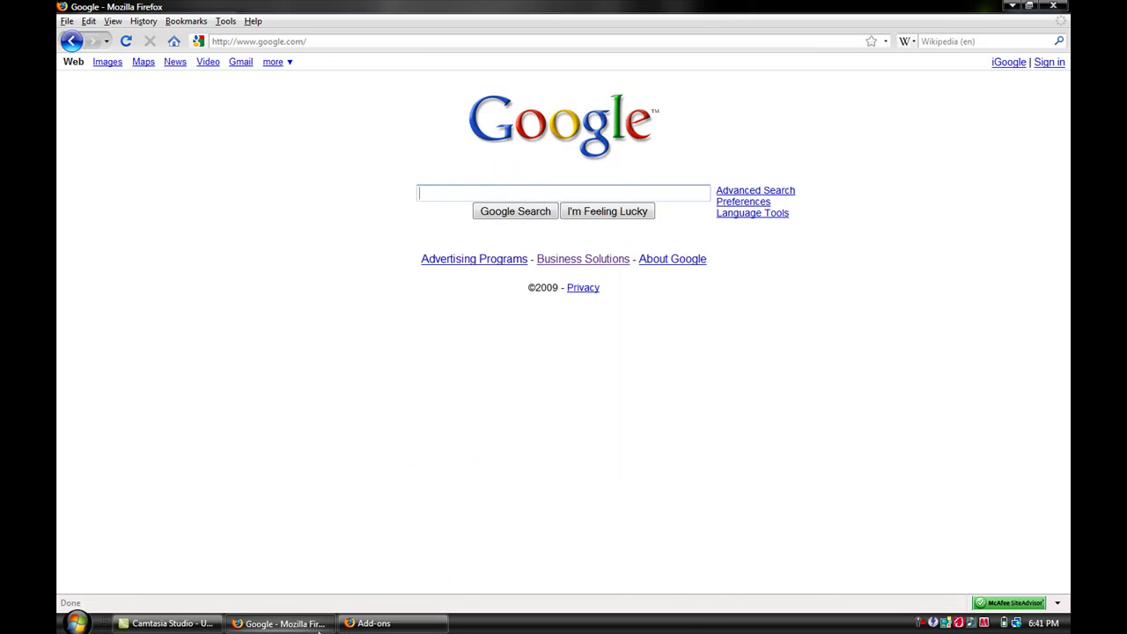
- Browse from the Desktop into Firefox Boots > Sounds to view its four sound files
left_click(318, 627)
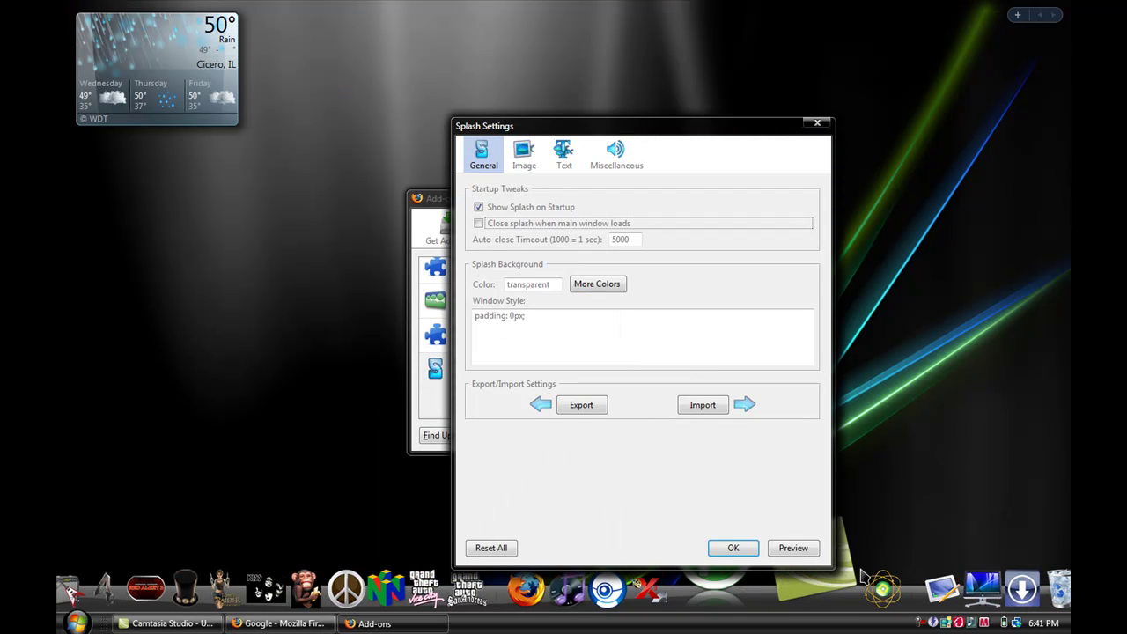
left_click(892, 572)
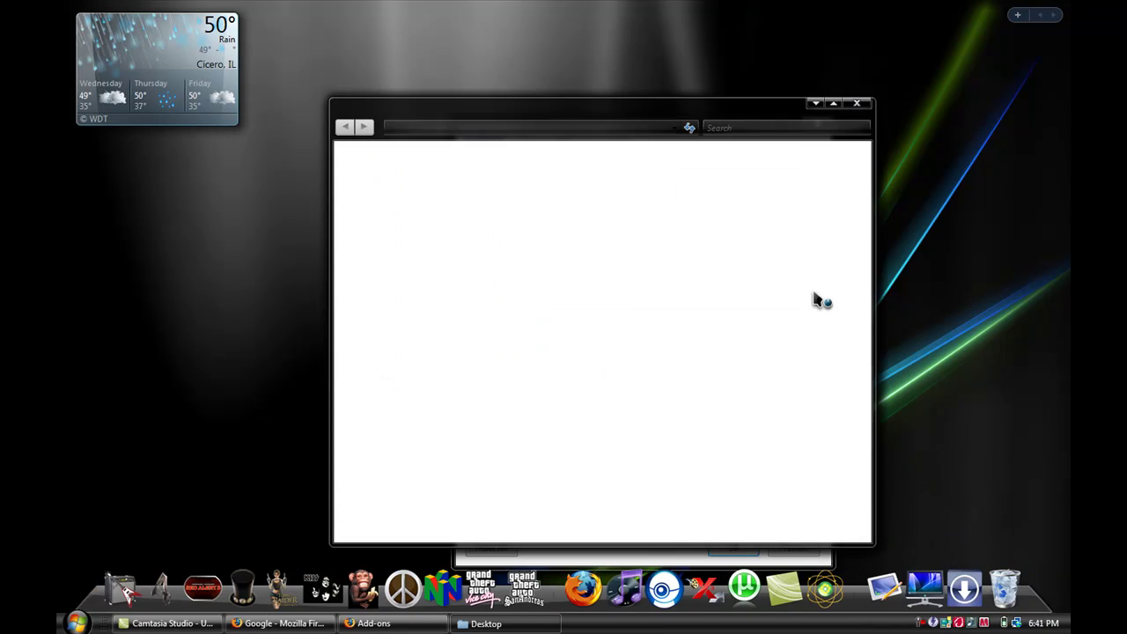
left_click_drag(863, 245, 866, 476)
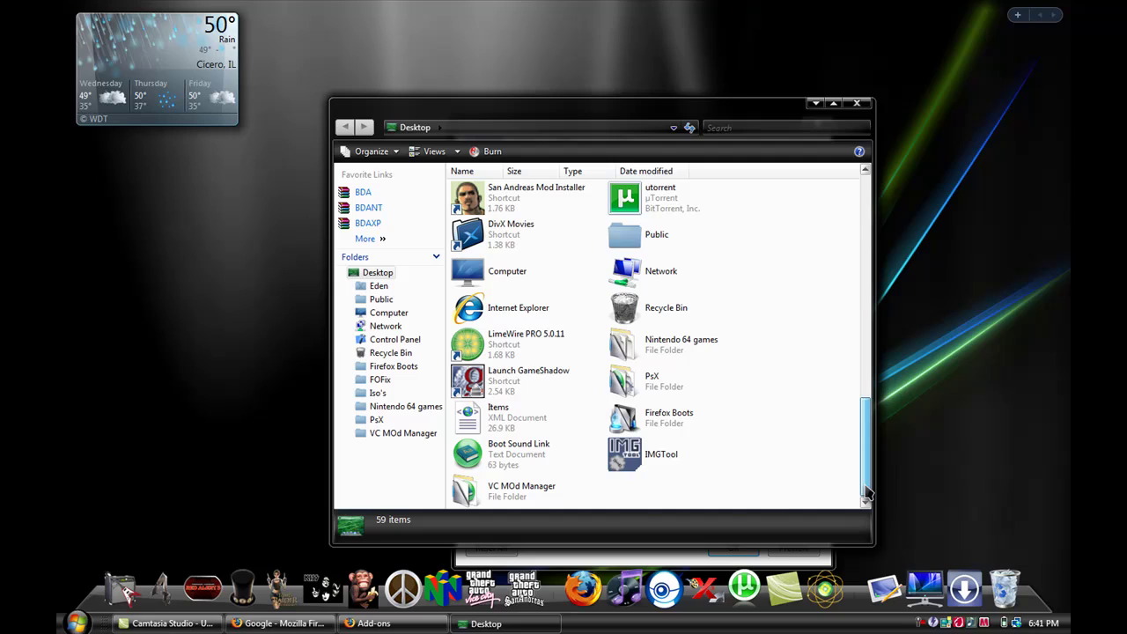
double_click(683, 421)
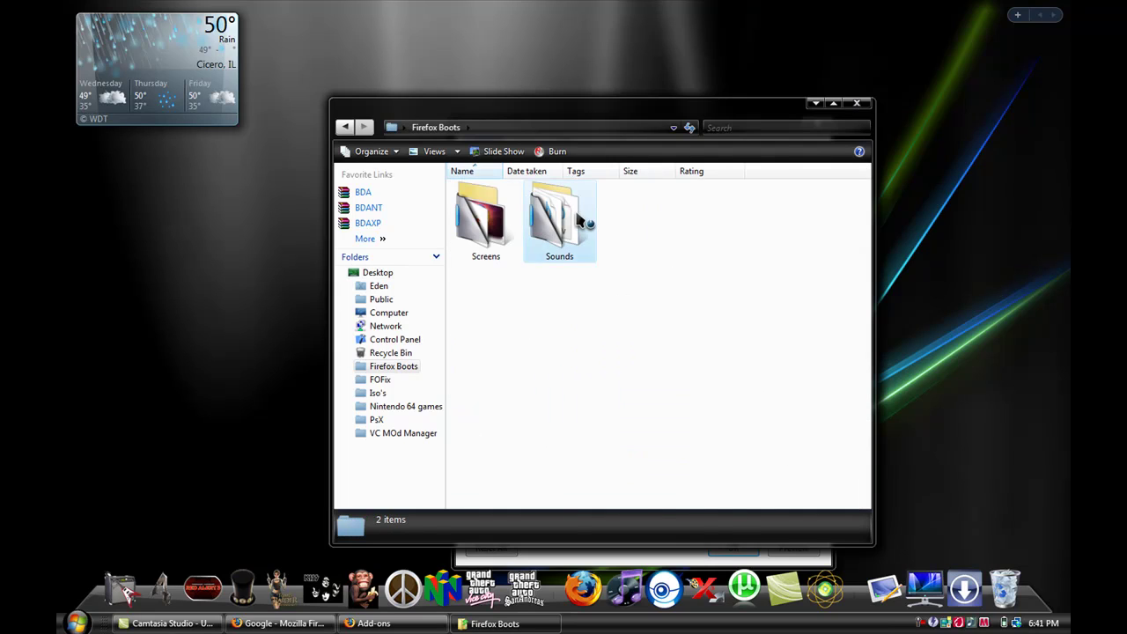
double_click(568, 220)
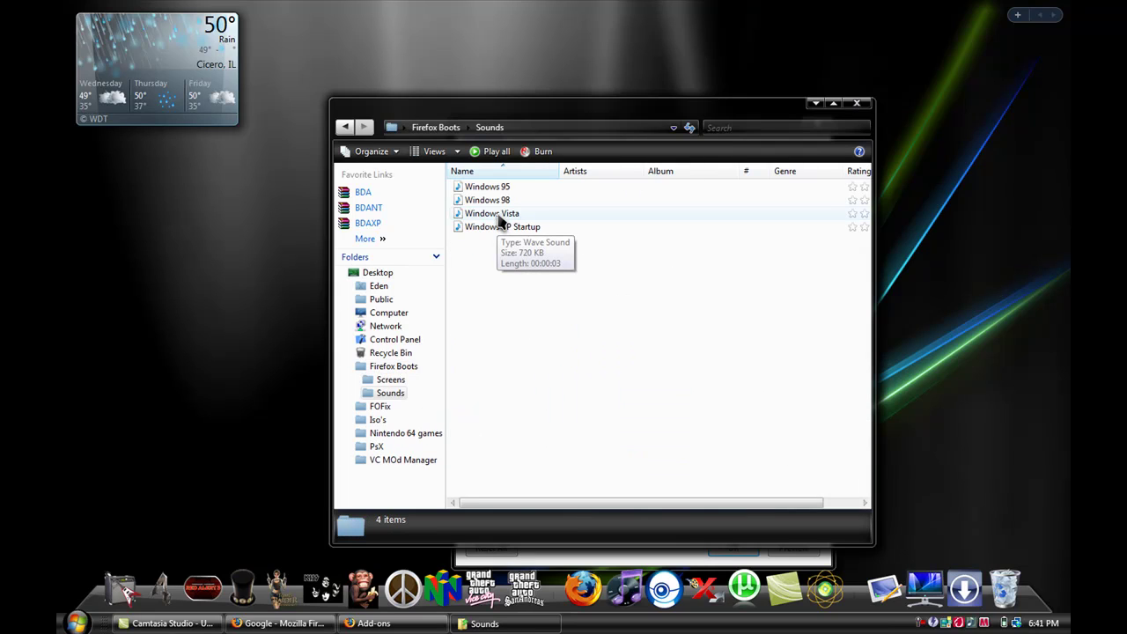
- Close the Sounds folder and change the Splash auto-close timeout to 3000
left_click(859, 105)
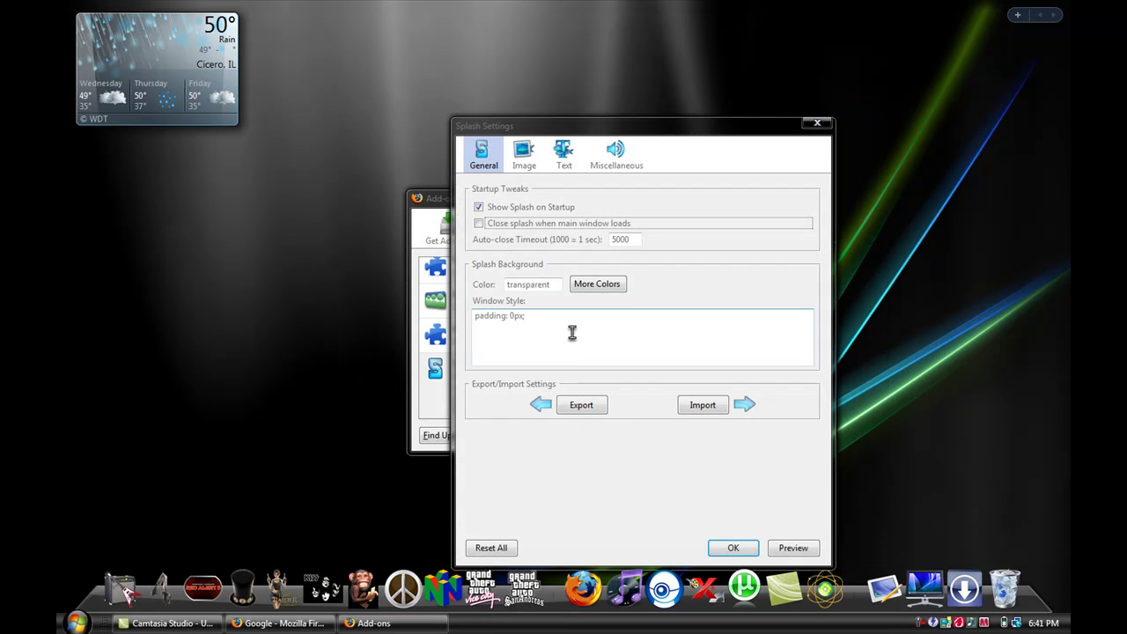
double_click(634, 239)
type("30")
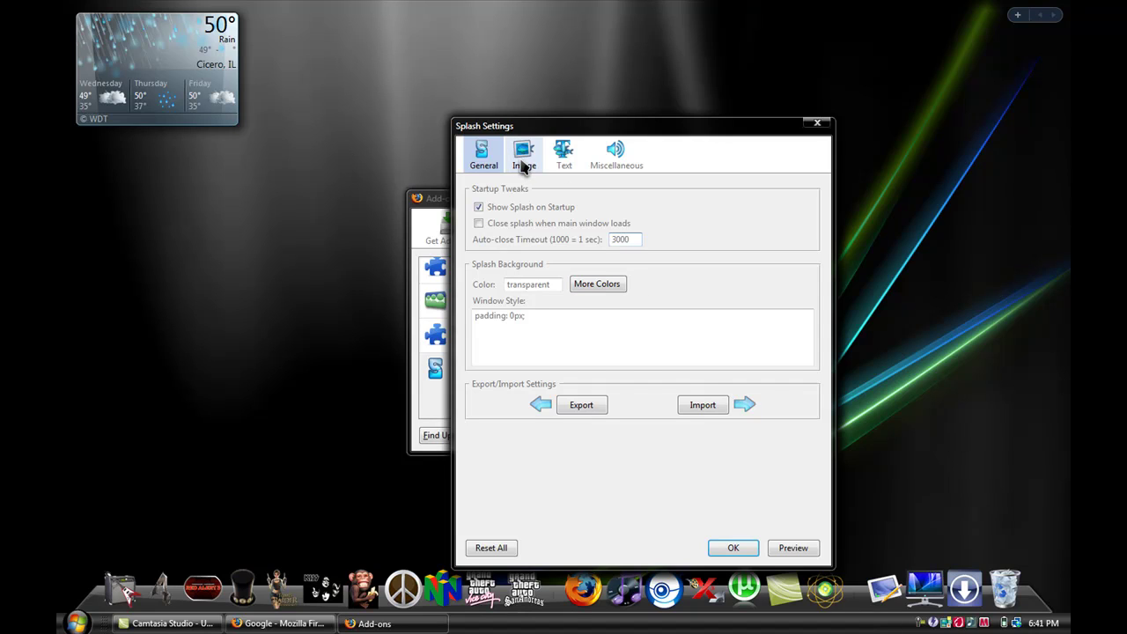
- Set the splash background colour to transparent
left_click(599, 288)
left_click(549, 284)
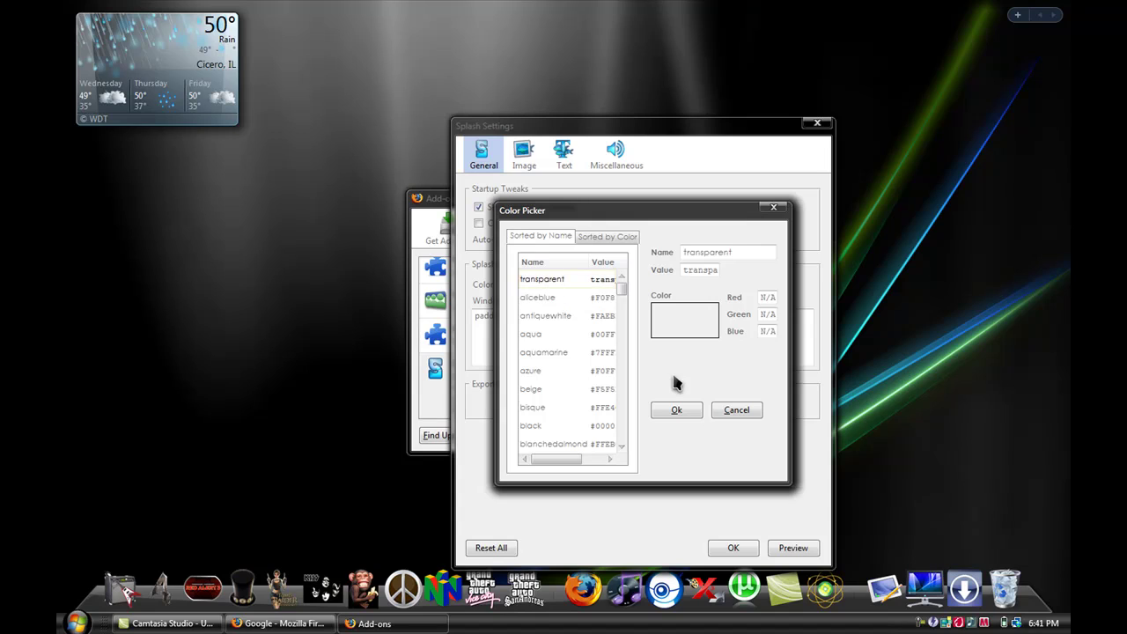
left_click(676, 410)
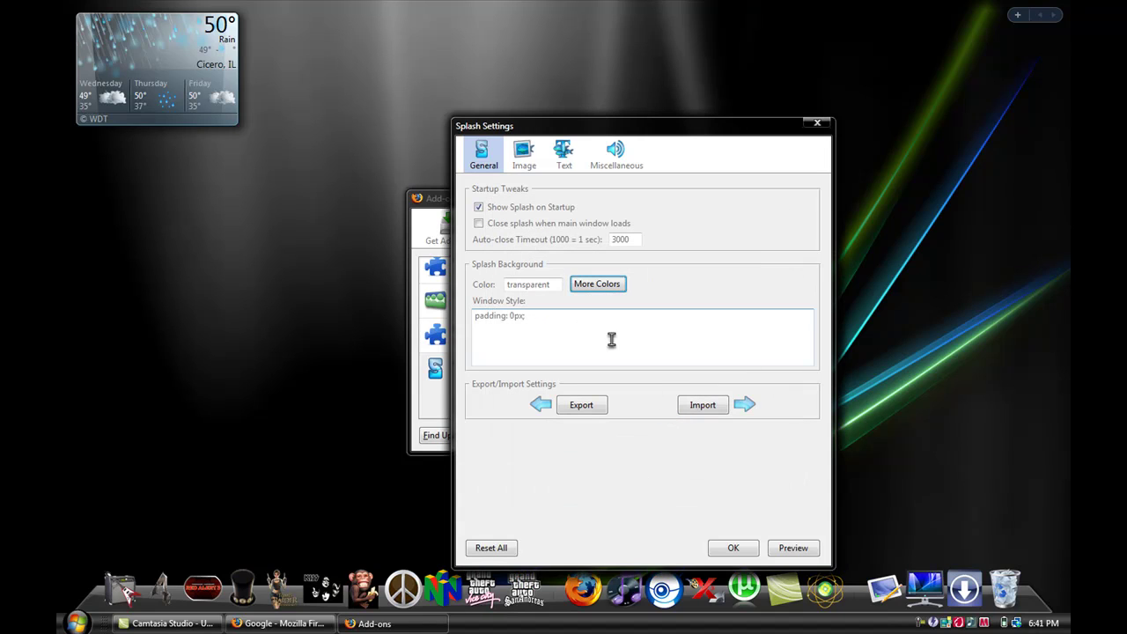
- Choose Firefox Boots > Screens > Firefox Glass Vista as the 256×256 splash image
left_click(525, 156)
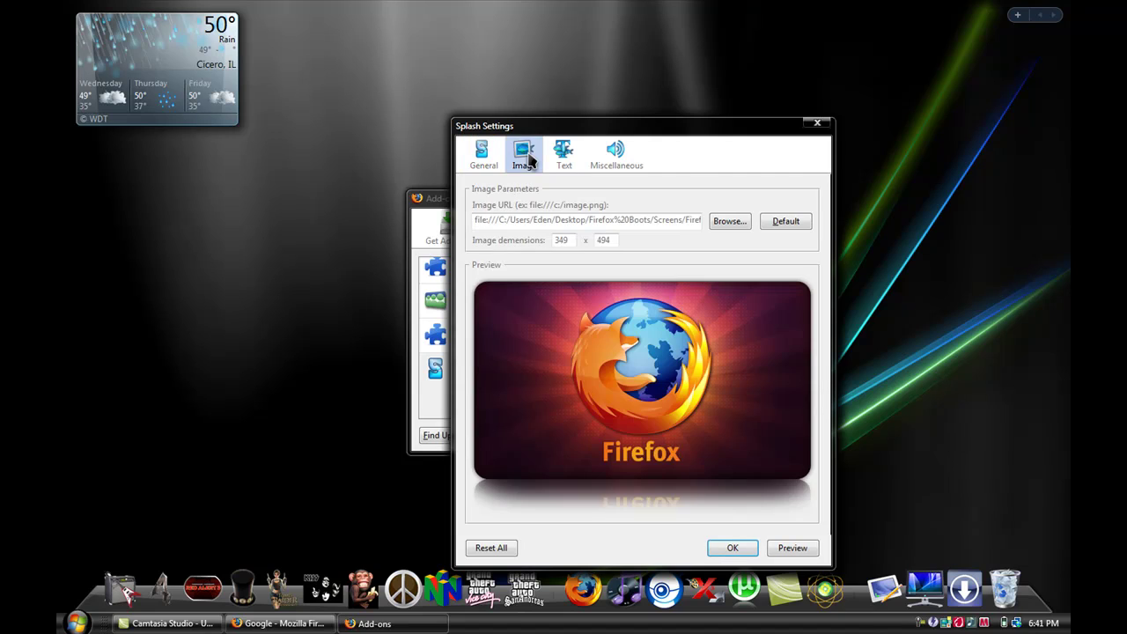
left_click(738, 224)
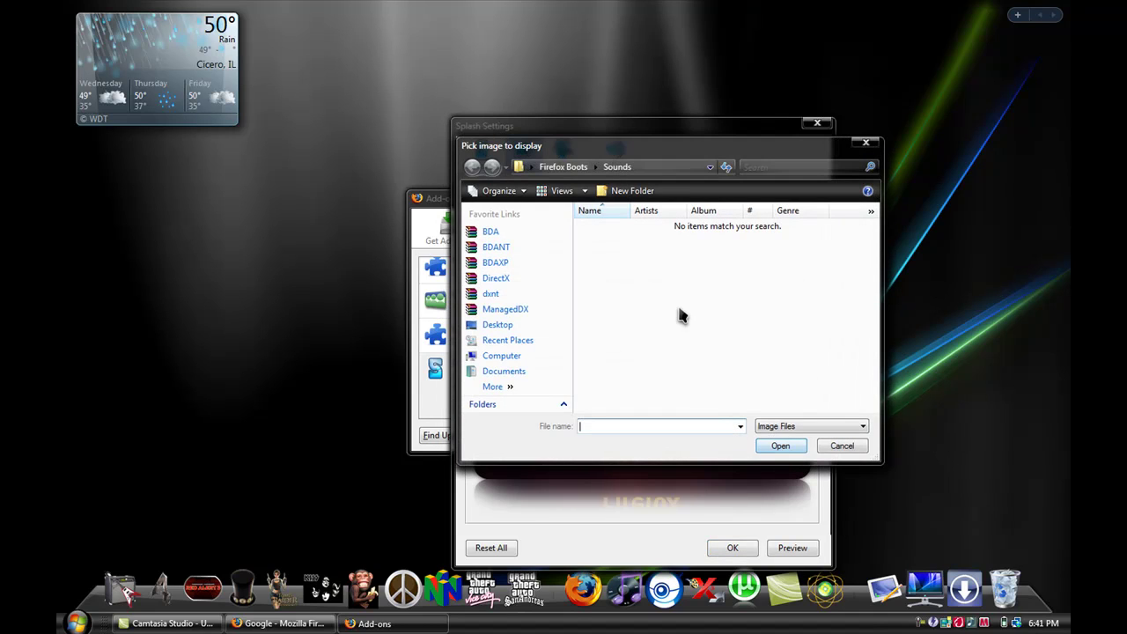
left_click(564, 167)
double_click(602, 242)
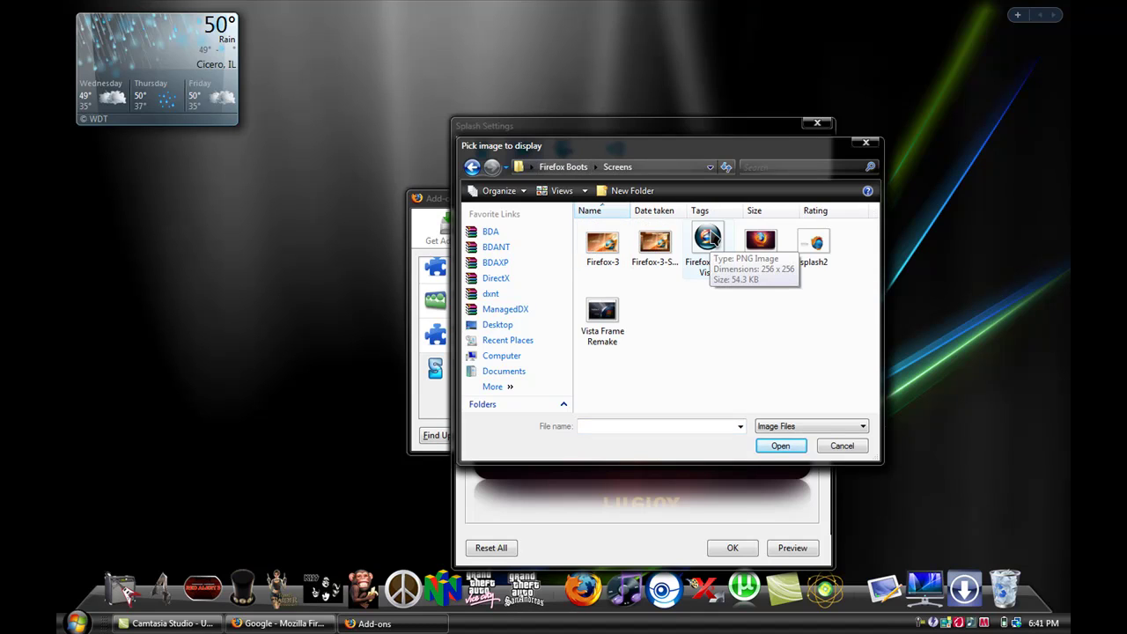
left_click(713, 238)
double_click(710, 240)
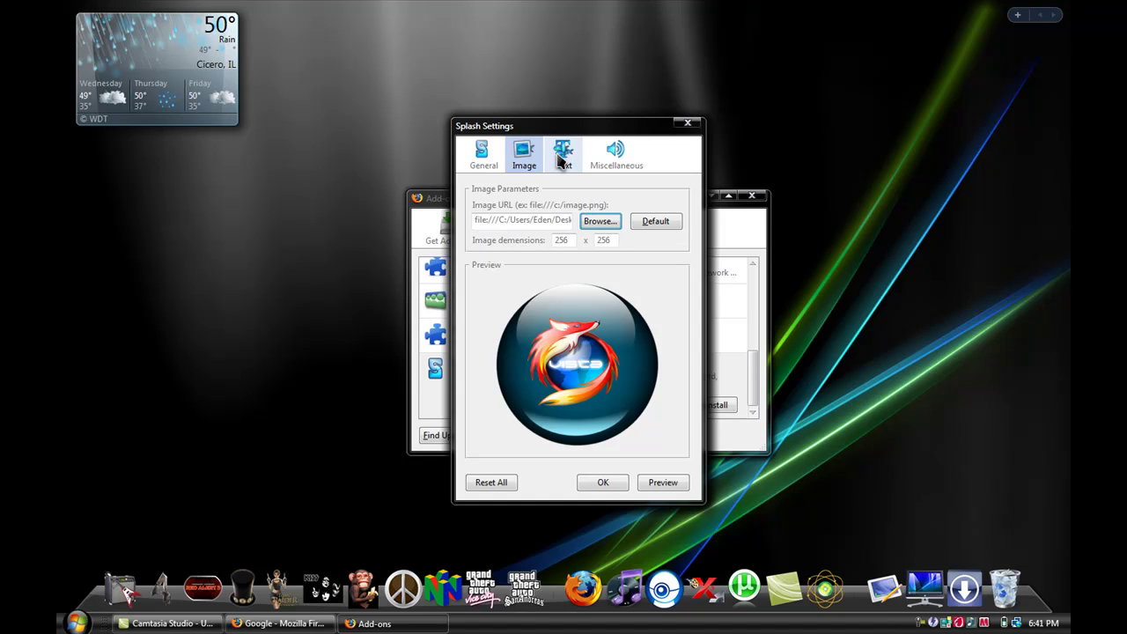
left_click(560, 158)
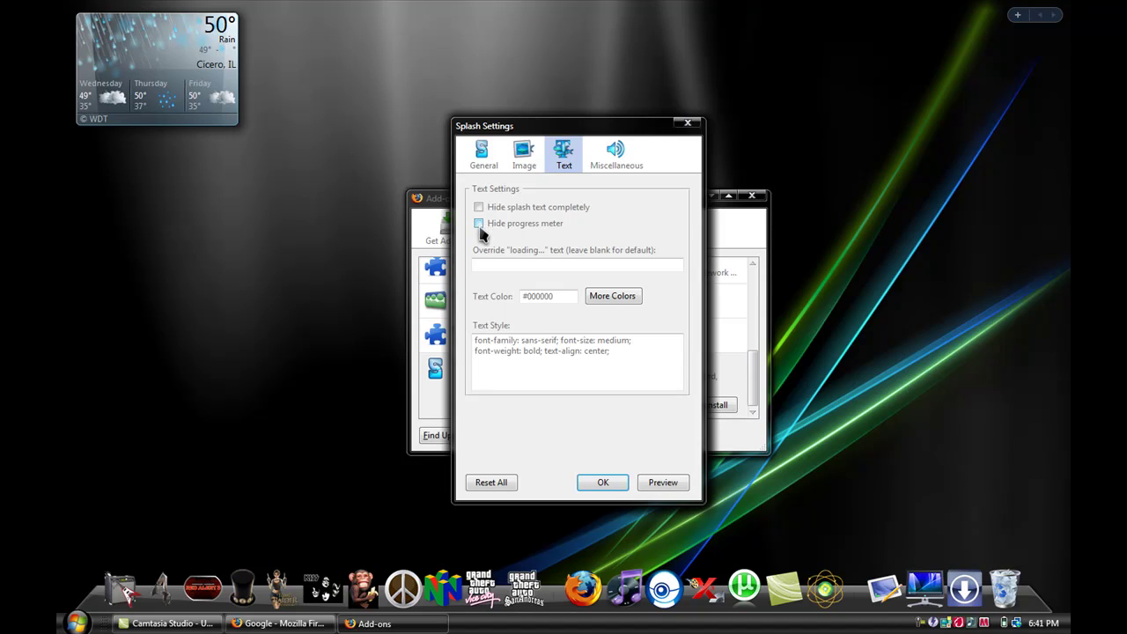
- Set the startup sound to Firefox Boots > Sounds > Windows Vista, preview it, and save
left_click(614, 153)
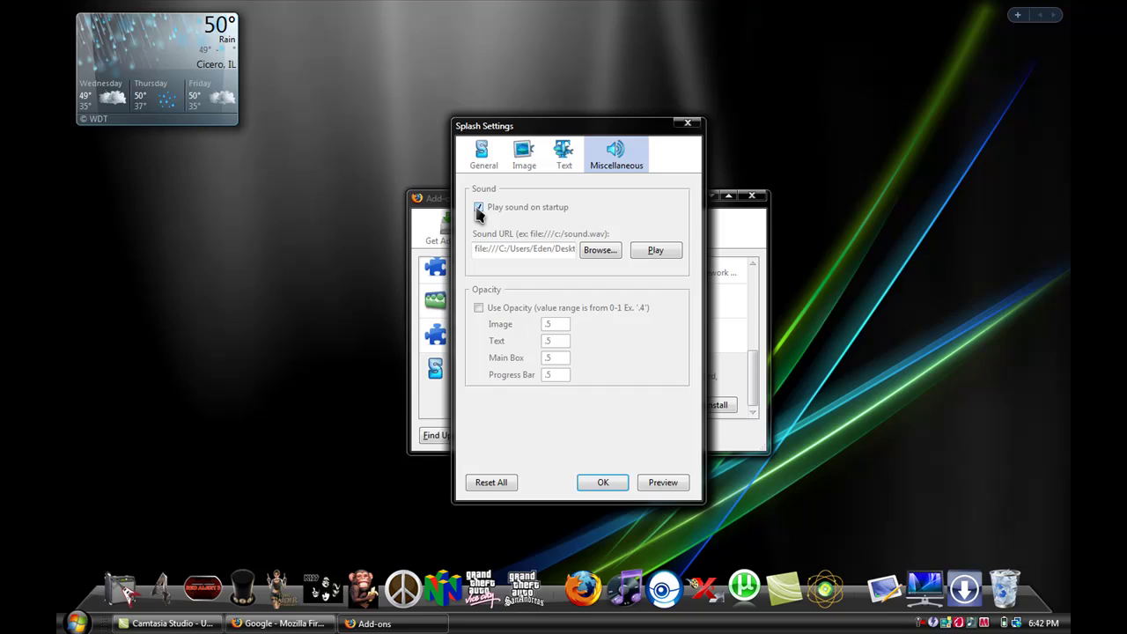
left_click(603, 254)
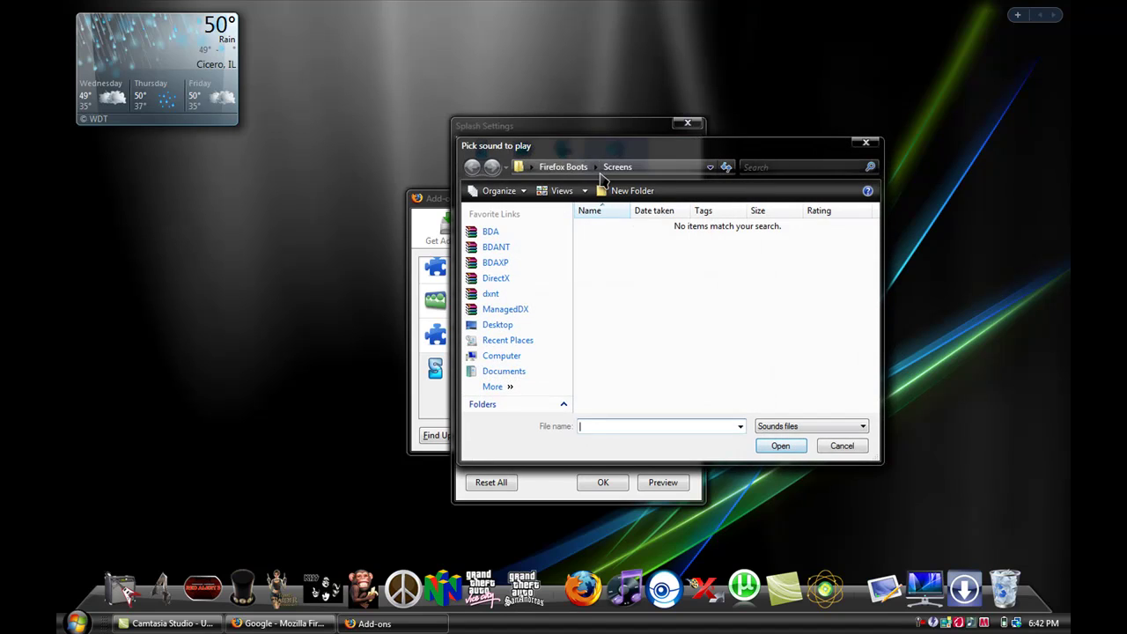
left_click(563, 167)
double_click(660, 247)
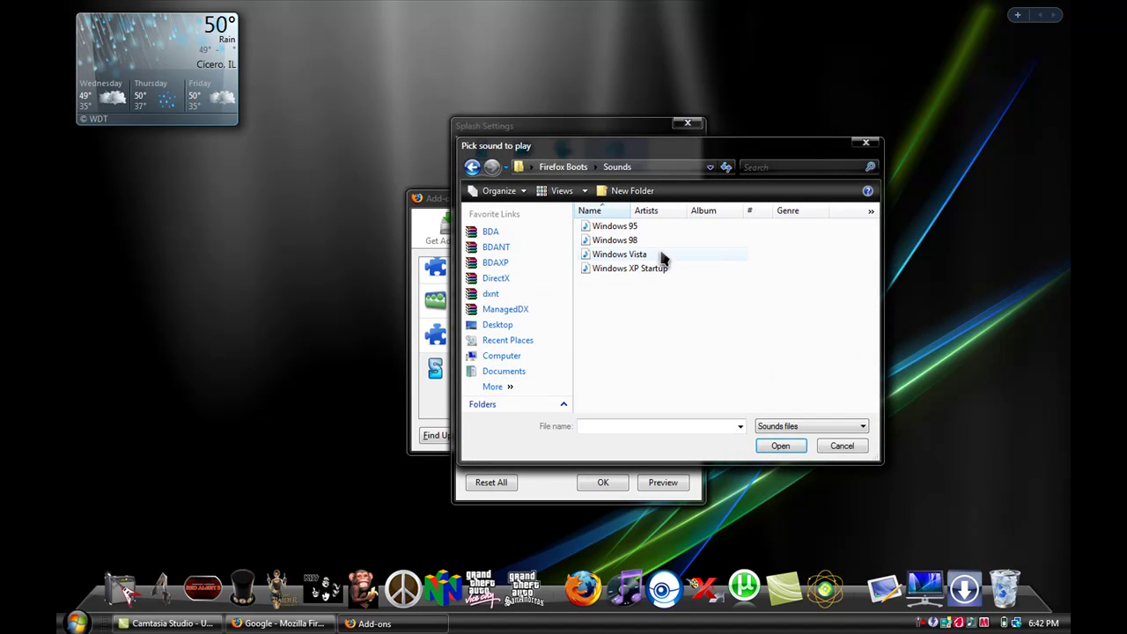
double_click(660, 255)
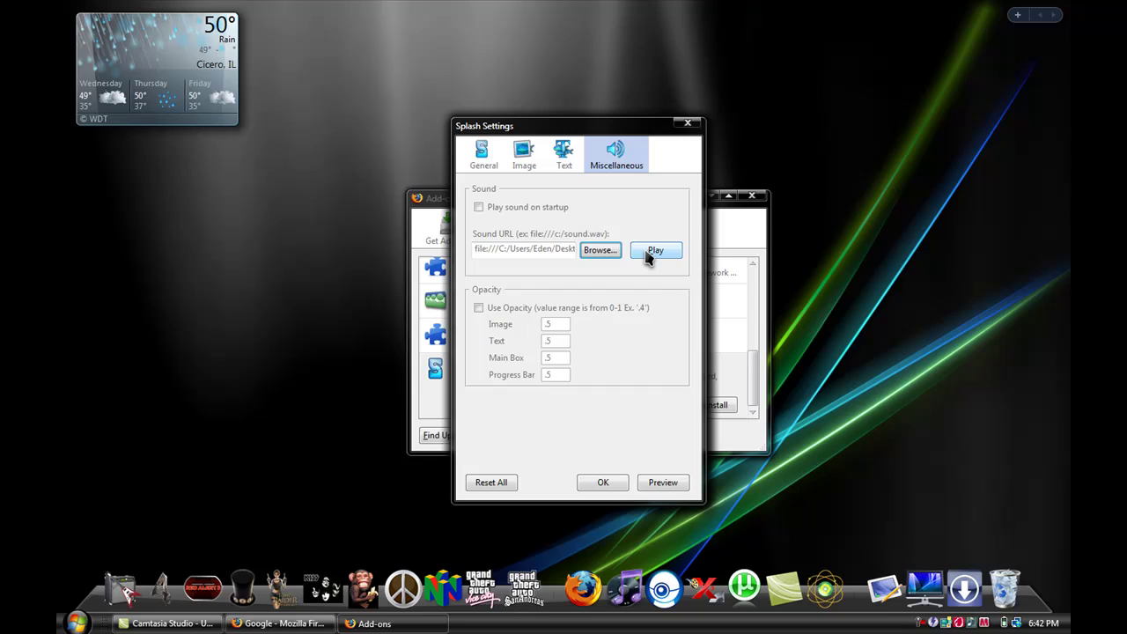
left_click(652, 252)
left_click(616, 487)
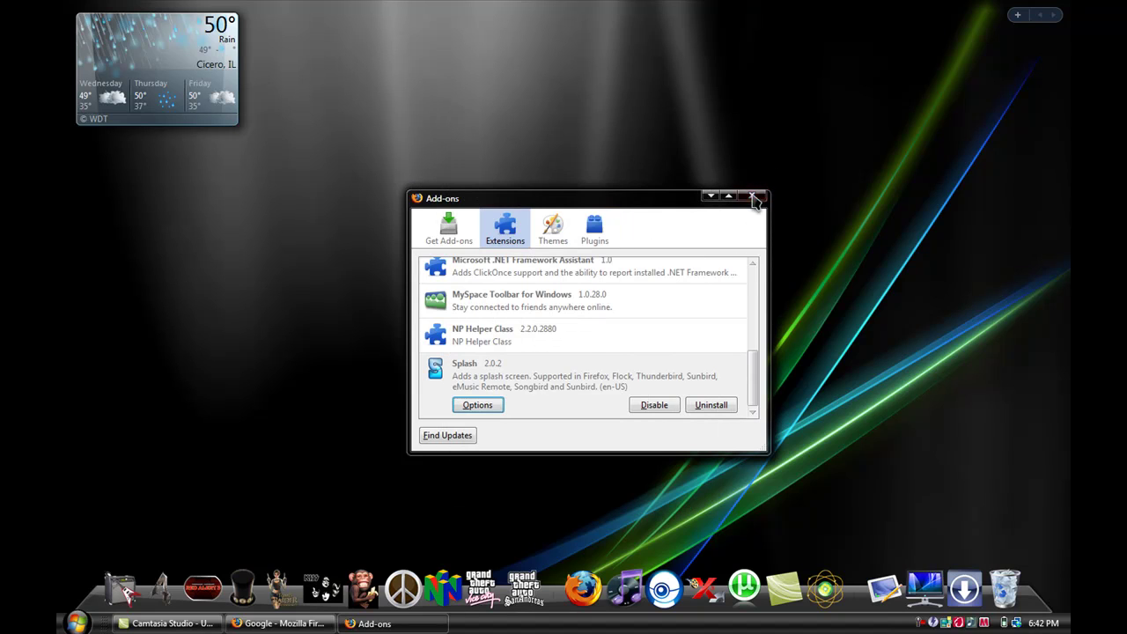
- Close Add-ons, quit Firefox with Alt+F4, and relaunch it to see the Glass Vista splash
left_click(753, 198)
left_click(583, 588)
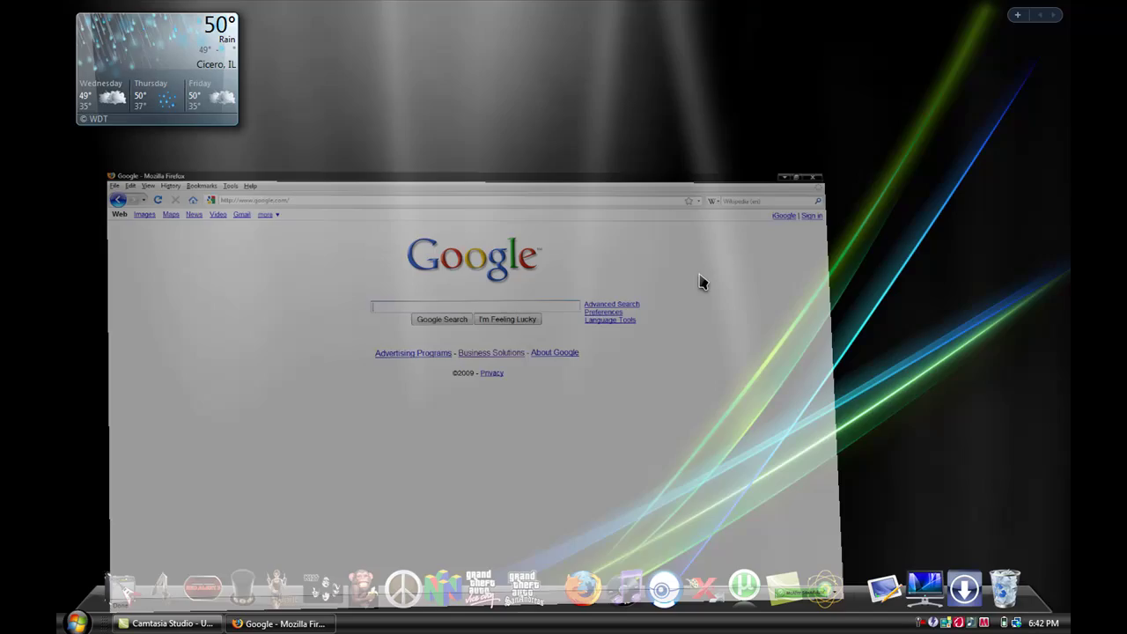
key("alt+F4")
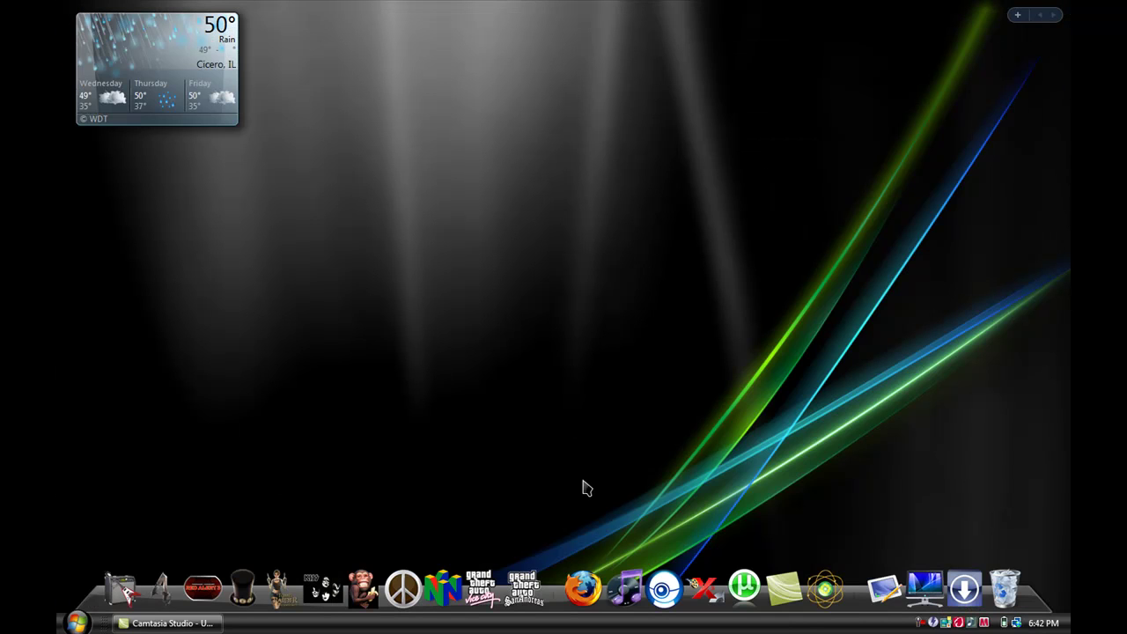
left_click(583, 588)
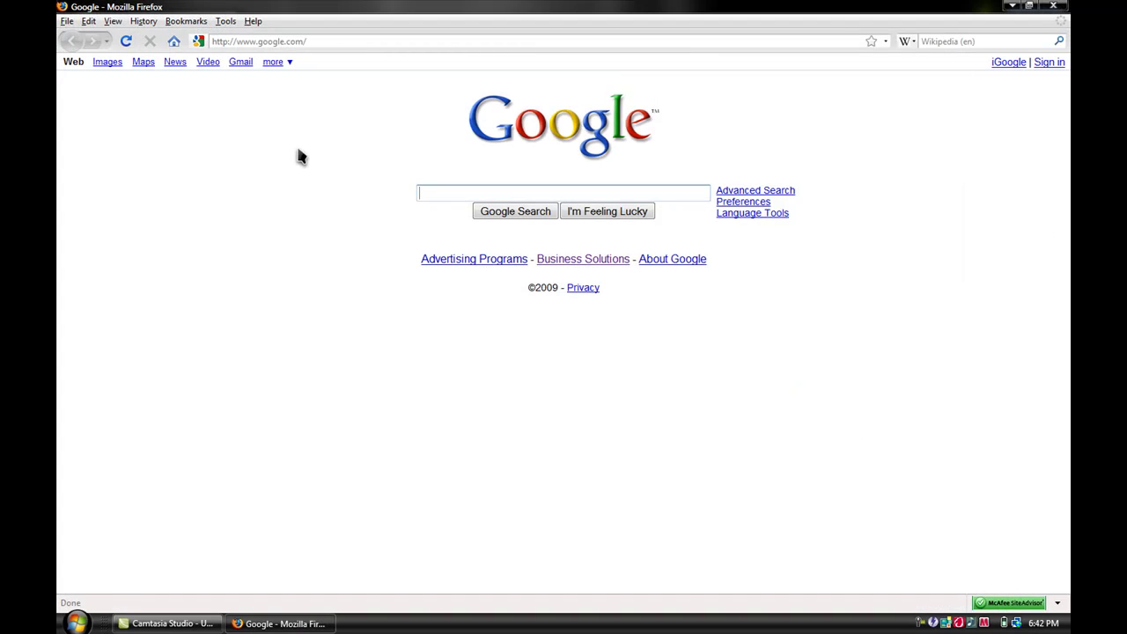
- Enable 'Play sound on startup' in Splash's Miscellaneous settings, save, and close Add-ons
left_click(226, 22)
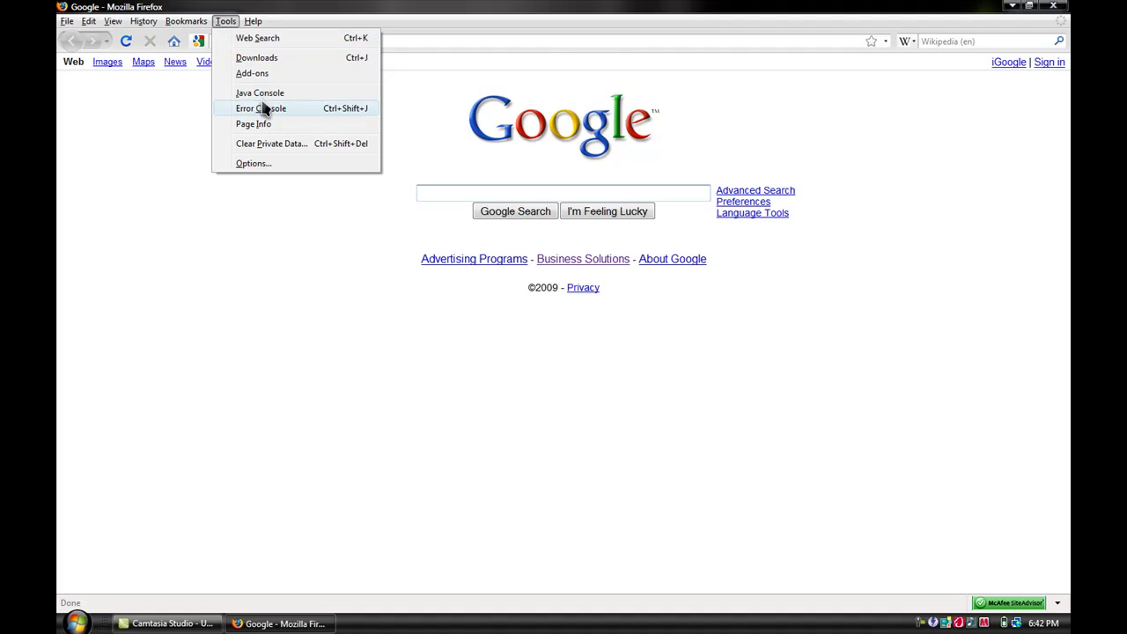
left_click(258, 74)
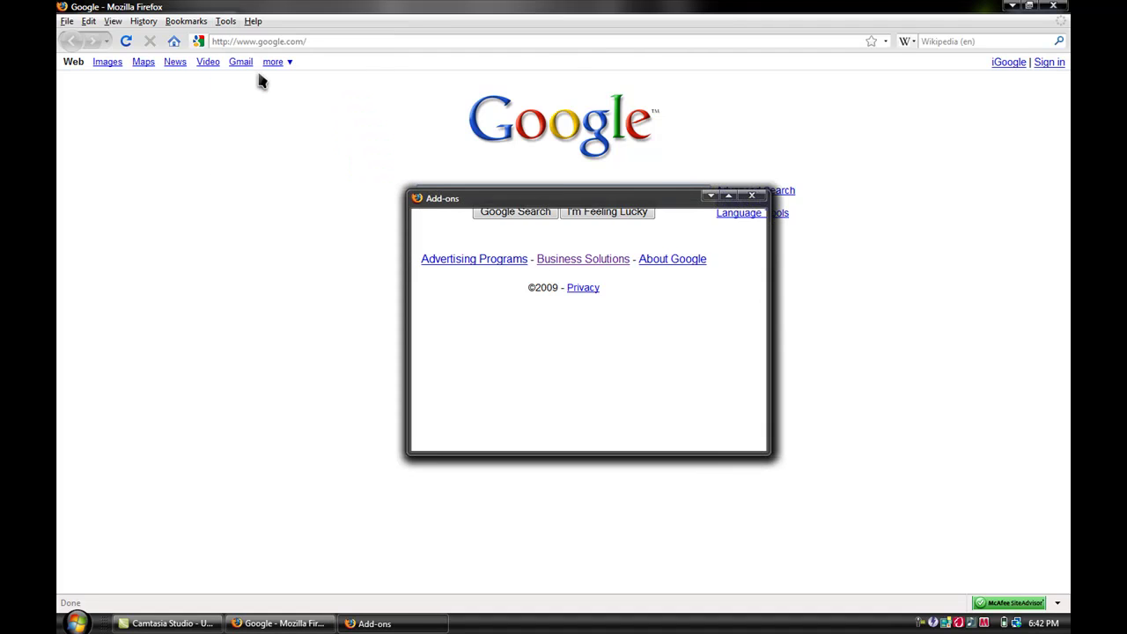
left_click(469, 402)
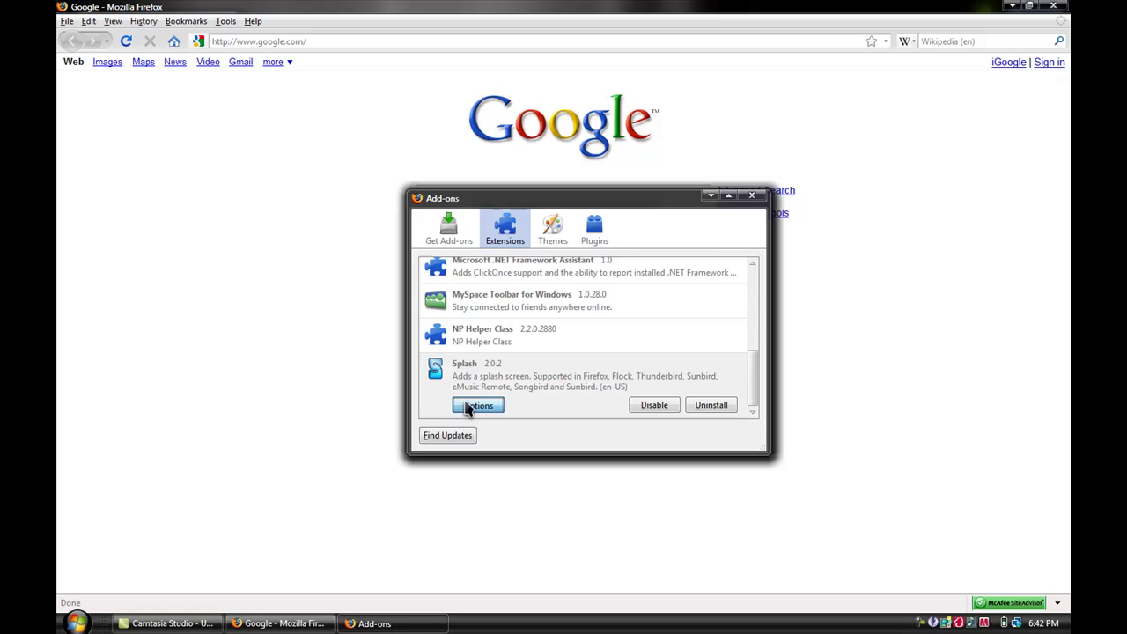
left_click(615, 157)
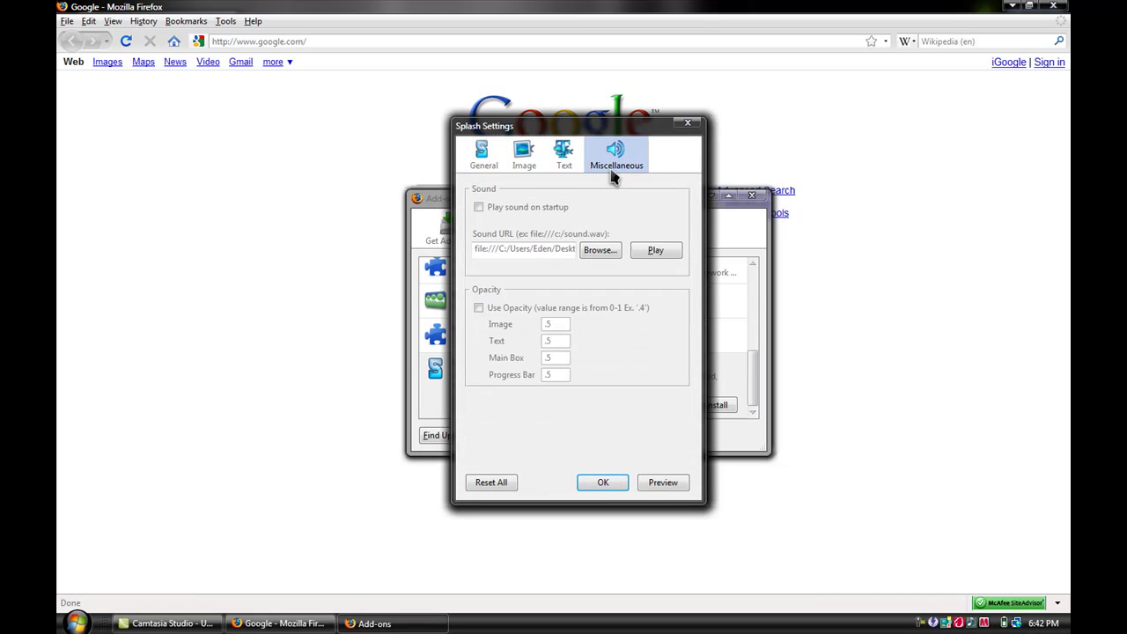
left_click(654, 254)
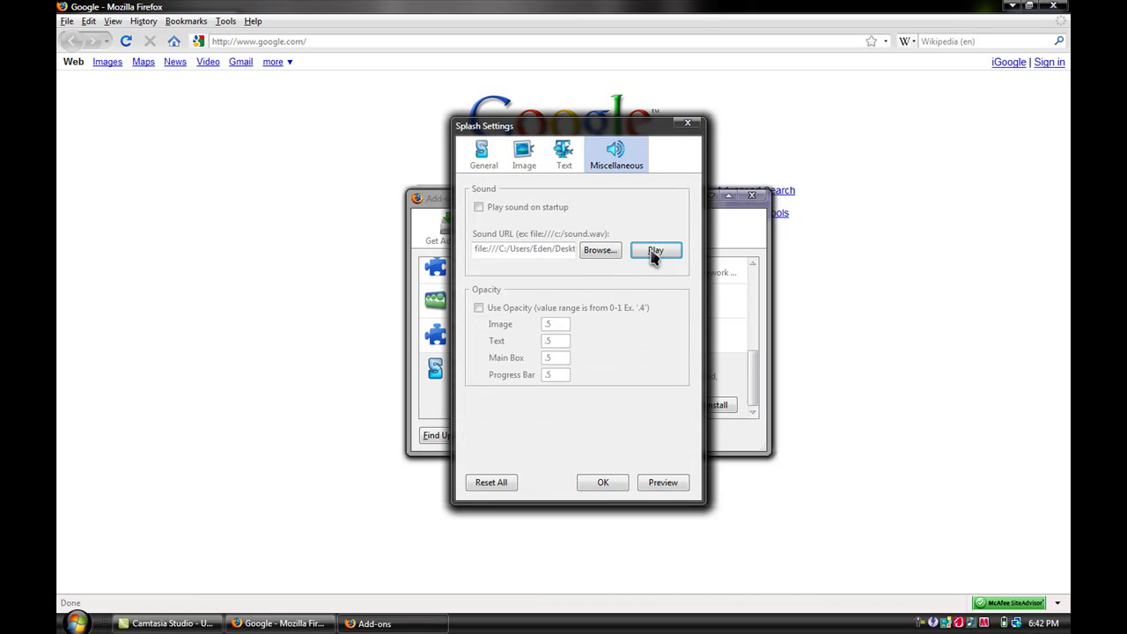
left_click(478, 207)
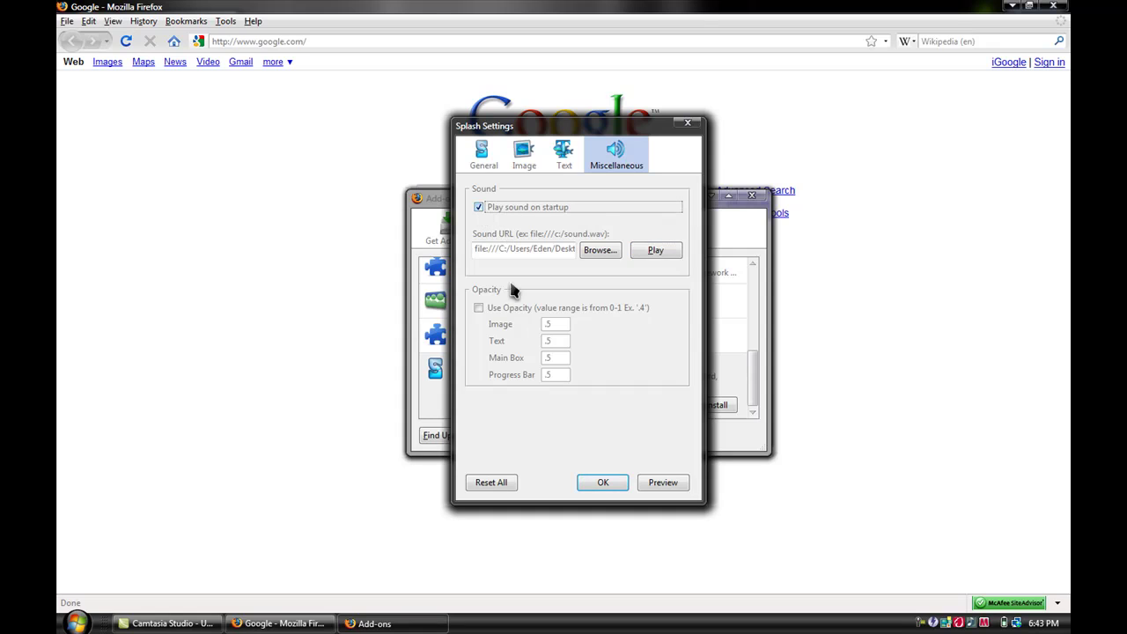
left_click(601, 481)
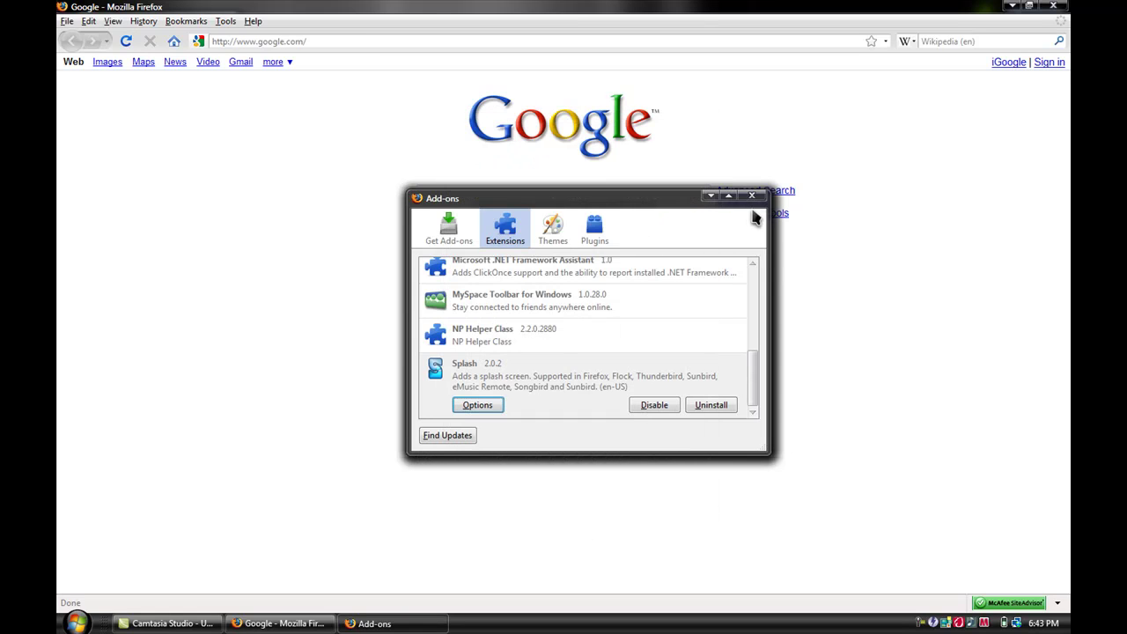
left_click(754, 201)
- Quit Firefox with Alt+F4 and relaunch it to test the Vista startup sound
key("alt+F4")
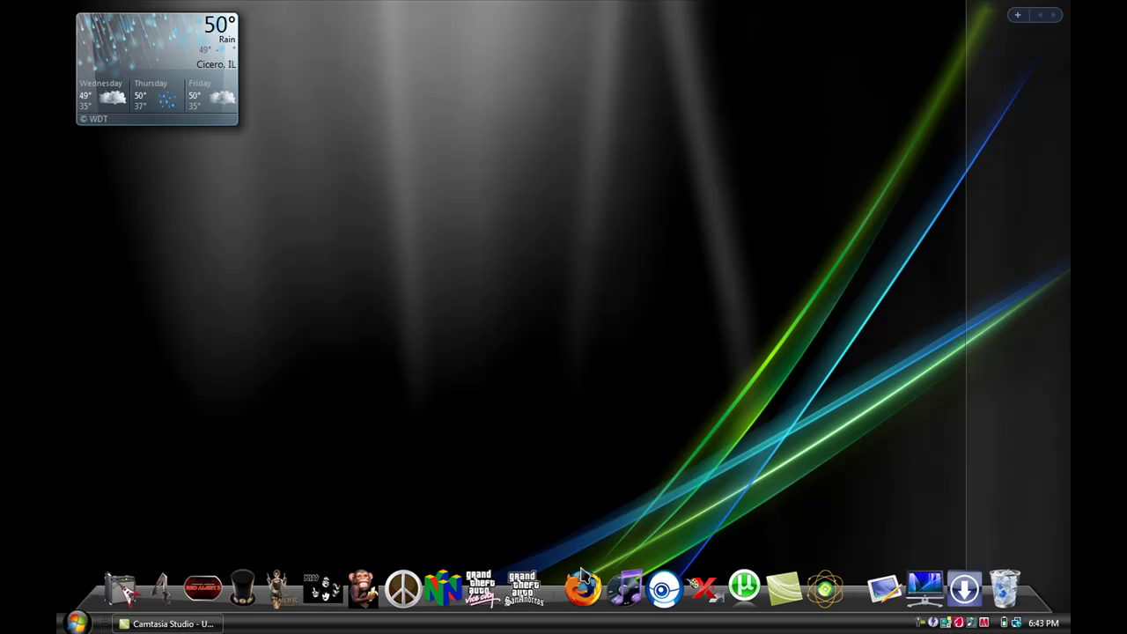
left_click(588, 583)
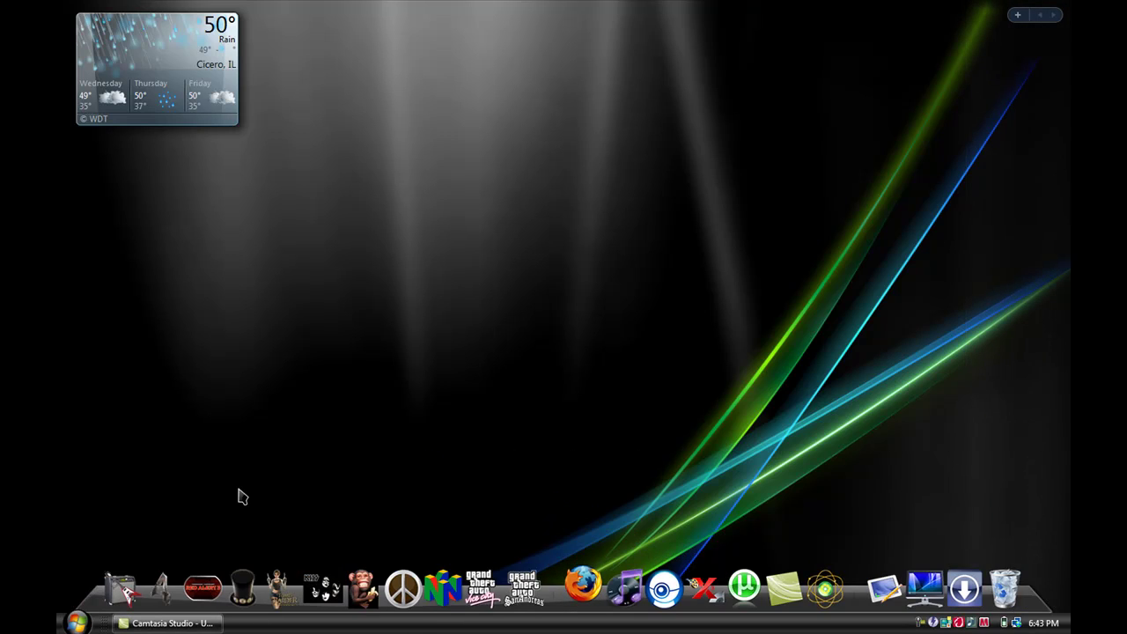